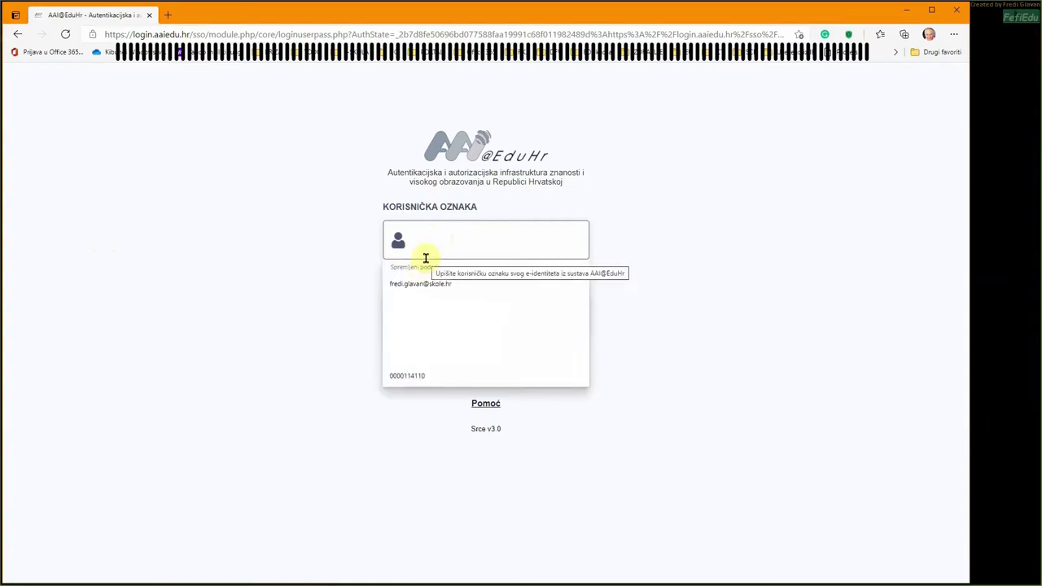
- Choose the saved school username from autofill and submit its password on AAI@EduHr
key("Down")
key("Return")
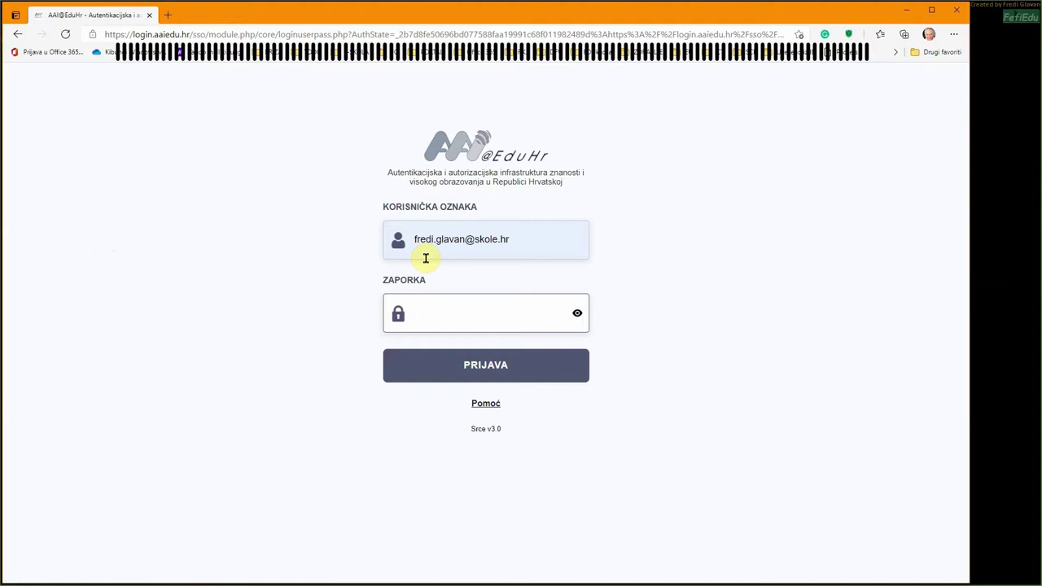
type("•••••••••••••••")
key("Return")
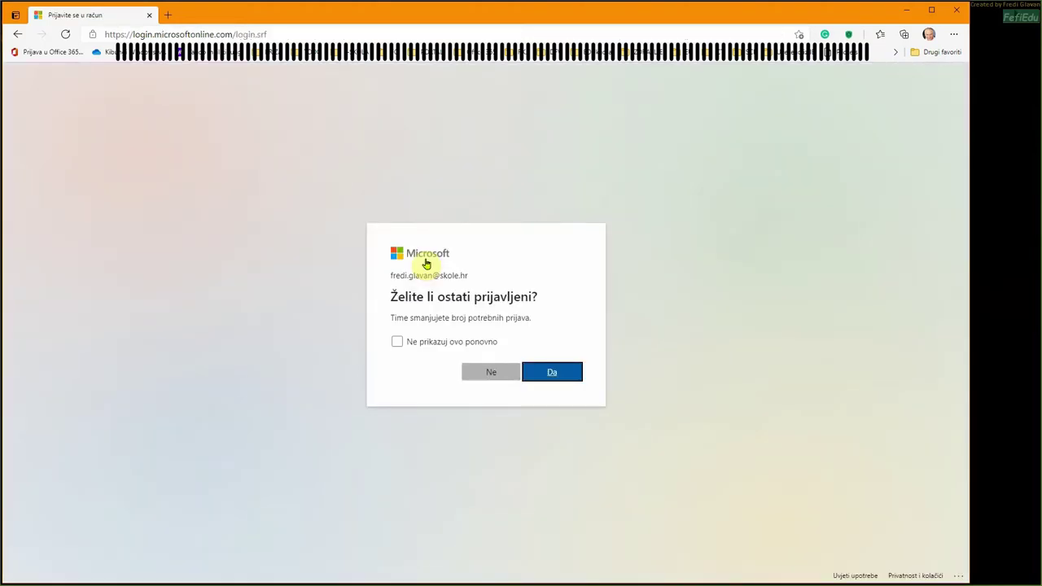
- Decline staying signed in and launch Forms from the Office 365 app rail
left_click(490, 373)
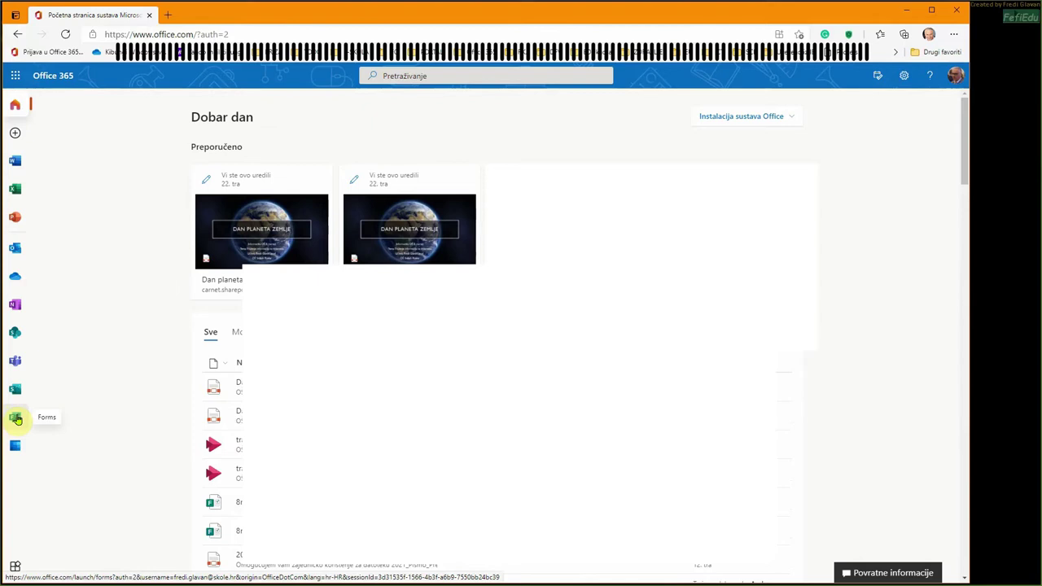
left_click(16, 418)
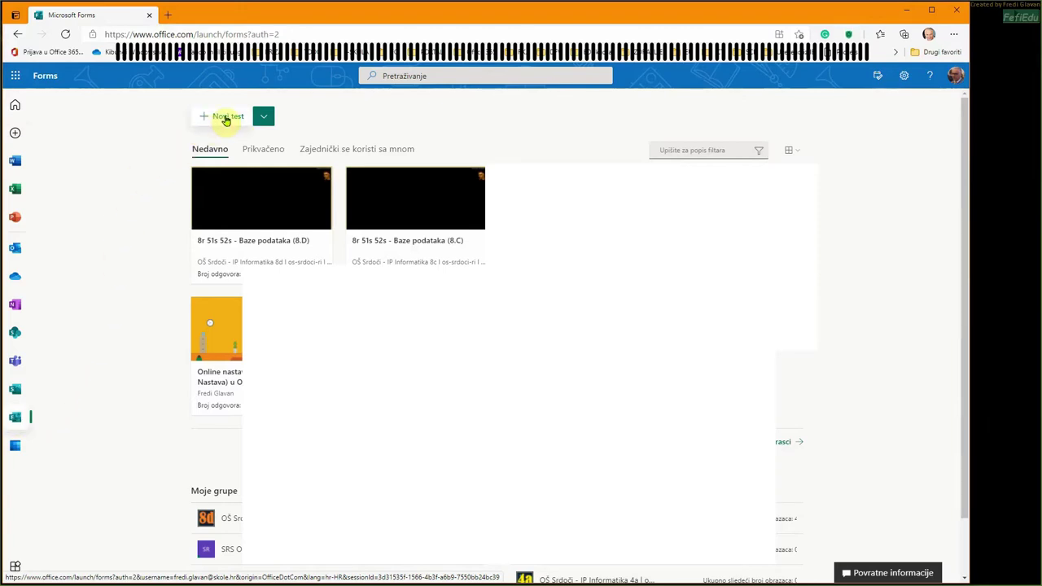
- Create a new blank quiz titled 'Test o osnovnim vrstama datoteka za multimediju (datotečni nastavci)'
left_click(262, 120)
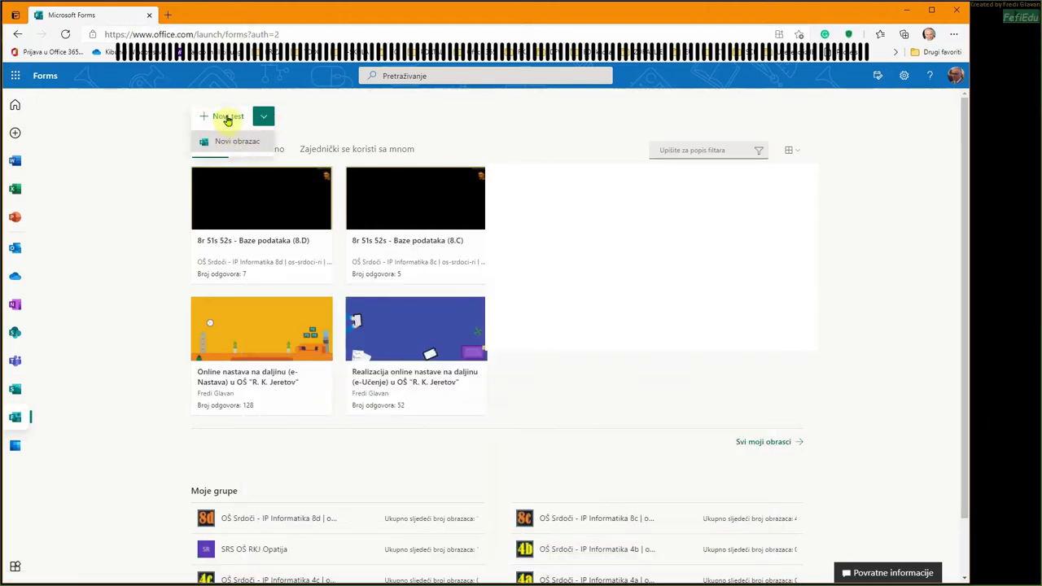
left_click(228, 118)
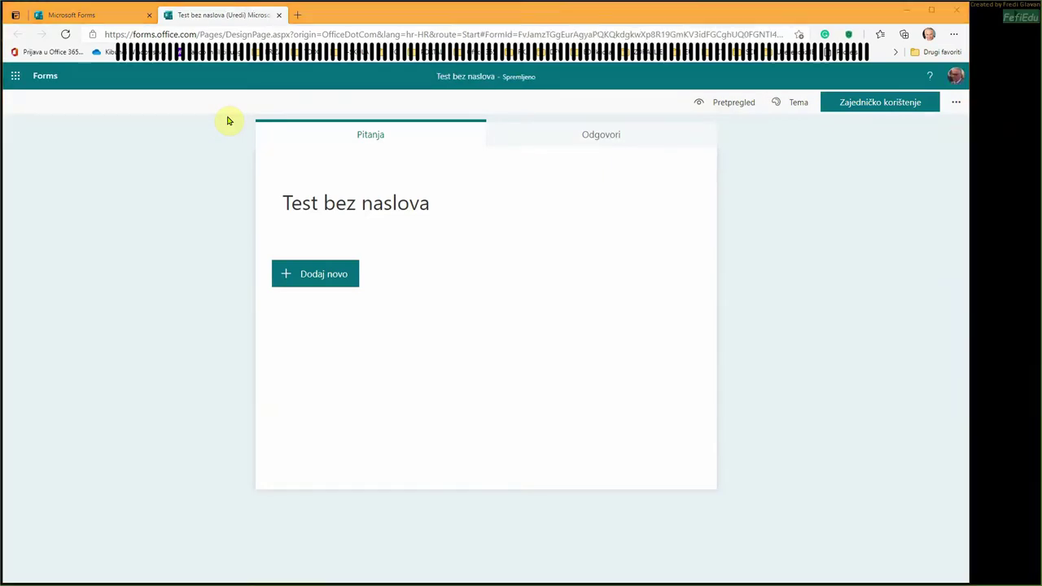
left_click(296, 209)
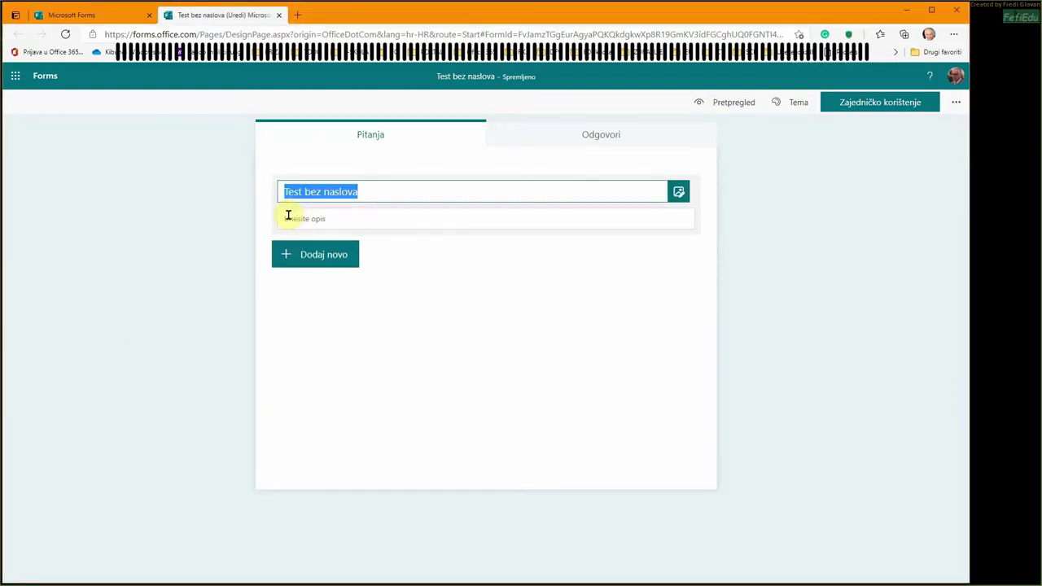
type("Test o osnovnim vrstama datoteka za multimediju (datotečni nastavci)")
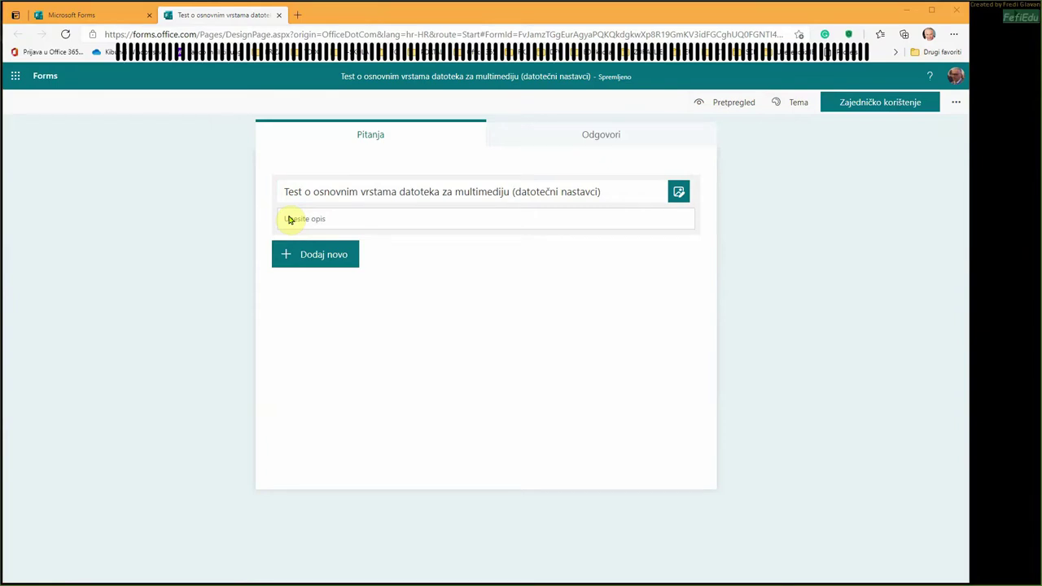
- Paste the task description and remove the stray line break after 'Provjerite'
left_click(292, 220)
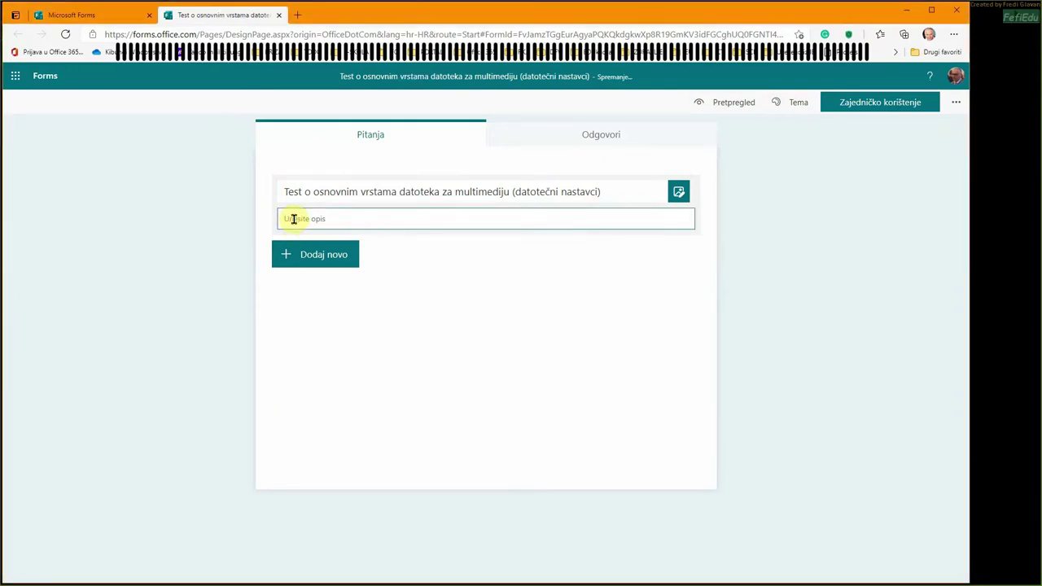
type("Provjerite svoje znanje o osnovnim vrstama datoteka koje se rabe u izradi multimedijskih sadržaja. Test prikazuje datotečni nastavak kao pitanje. Kao odgovori su predložena dva opisa. Izaberite točan opis kao svoj odgovor.")
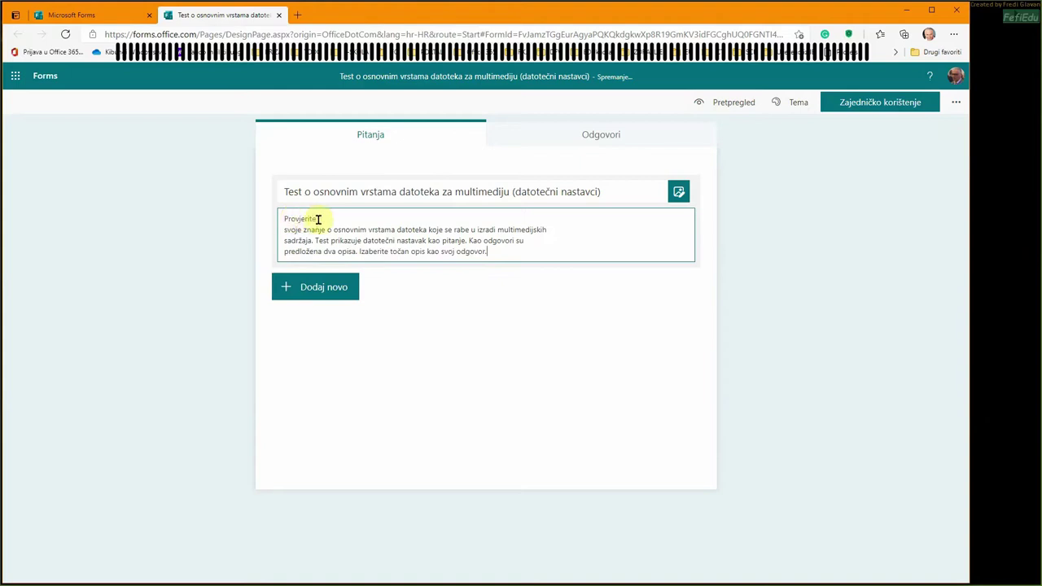
left_click(321, 219)
key("Delete")
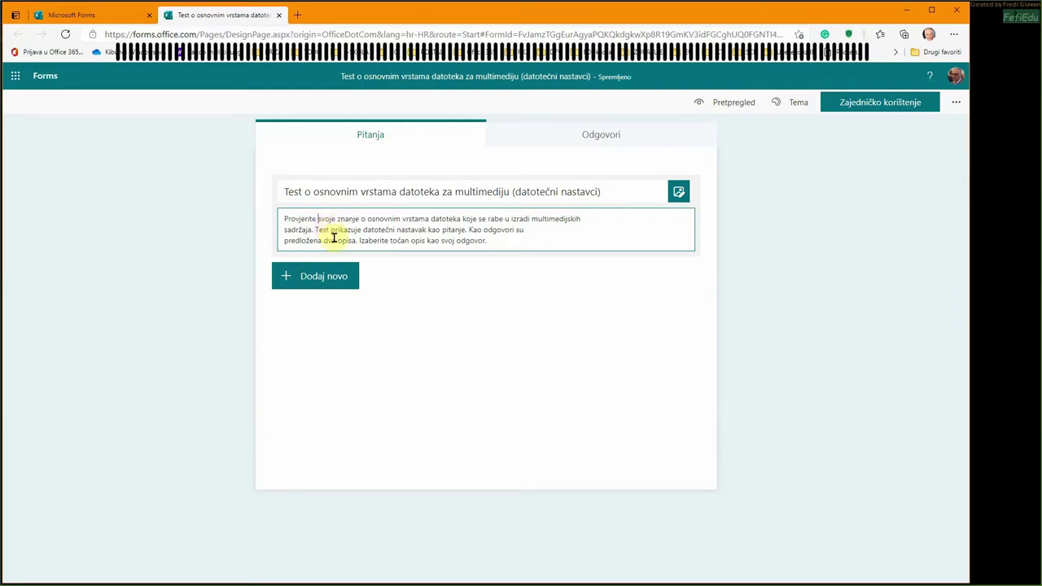
left_click(326, 277)
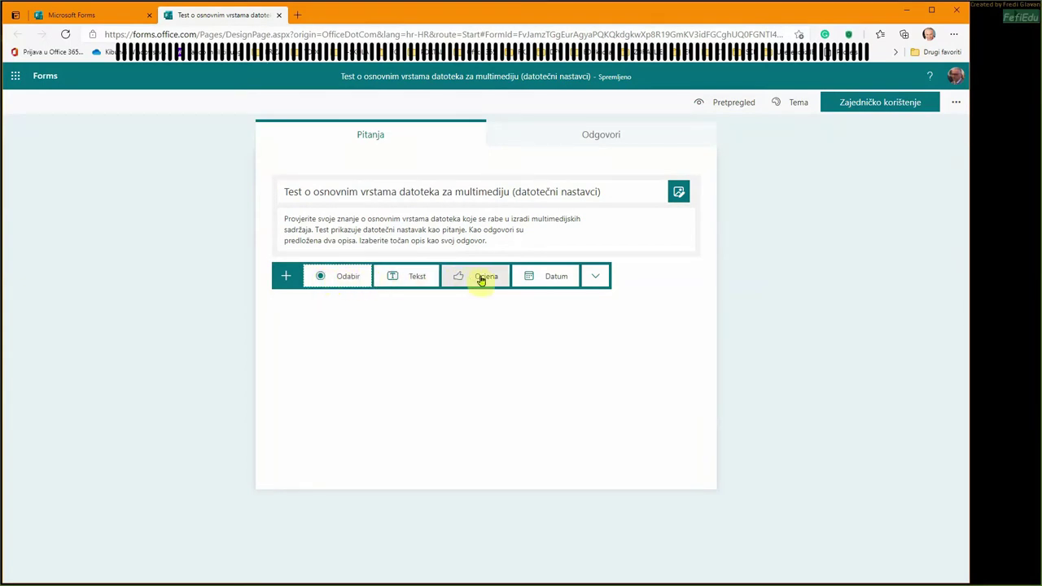
- Add a Choice question with the text 'MKV'
left_click(348, 278)
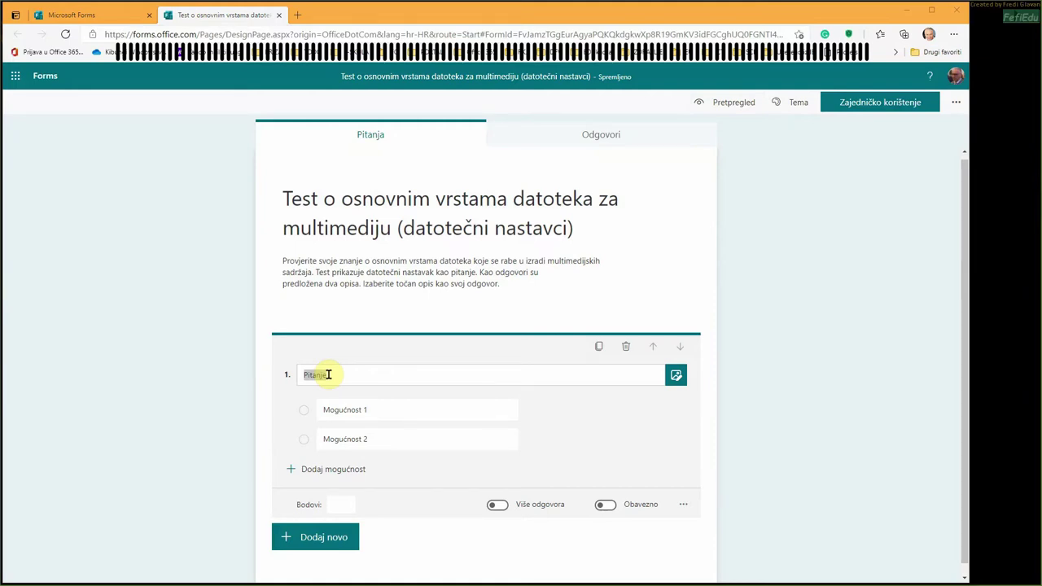
left_click(329, 375)
left_click_drag(329, 374, 296, 374)
type("MKV")
- Set the first option to 'Kontejner otvorenog koda, vrlo prilagodljiv'
left_click_drag(322, 412, 375, 406)
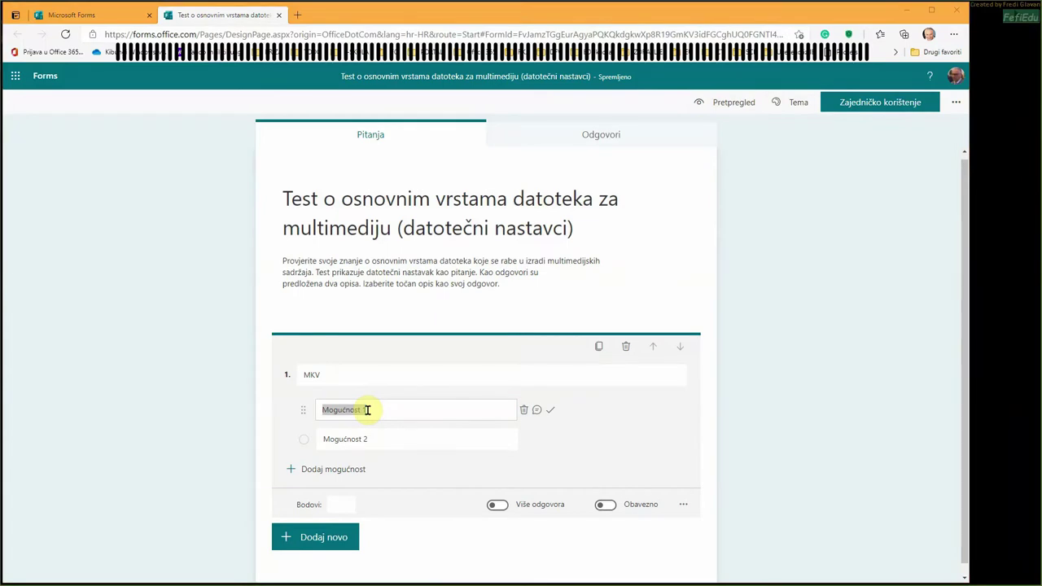
left_click(368, 409)
left_click_drag(369, 410, 318, 410)
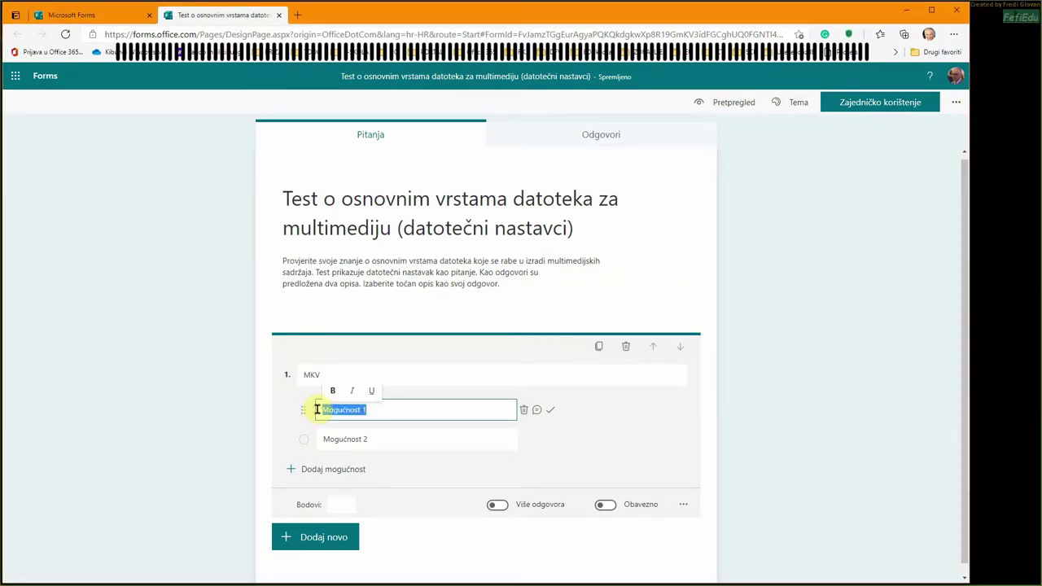
type("Kontejner")
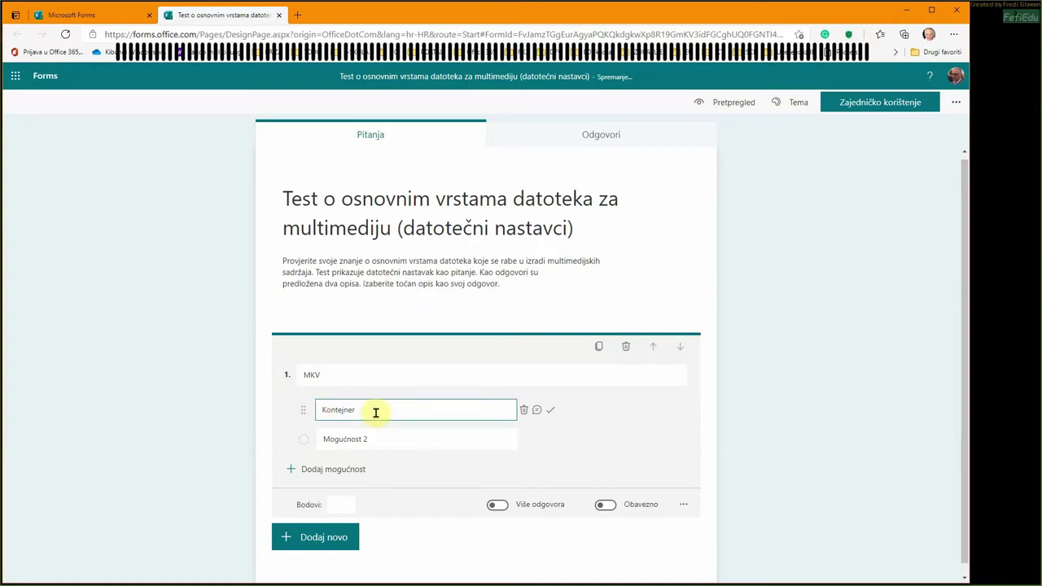
type("OTVORENOG KODA, VRLO")
key("ctrl+shift+Left")
key("ctrl+shift+Left")
key("ctrl+shift+Left")
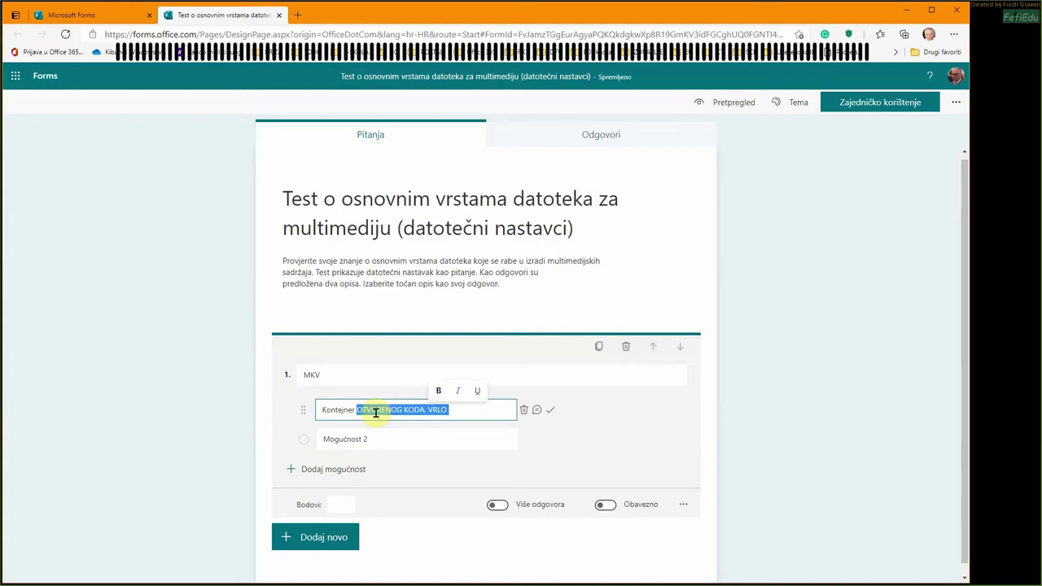
key("BackSpace")
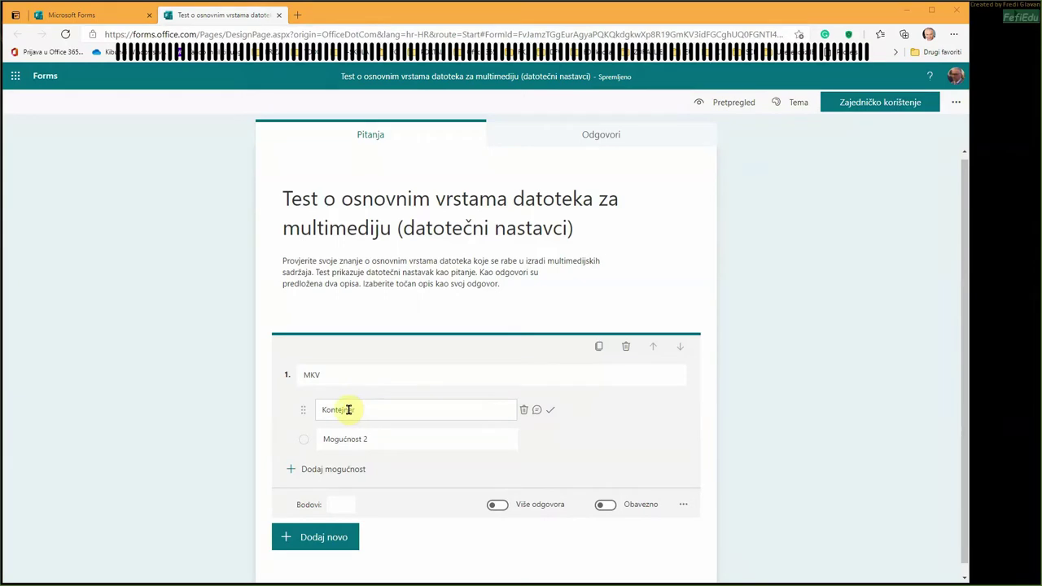
left_click(347, 409)
type("otvorenog koda, vrlo prilagodljiv")
- Paste the second option's description and mark the first option as correct
left_click(368, 439)
left_click(370, 442)
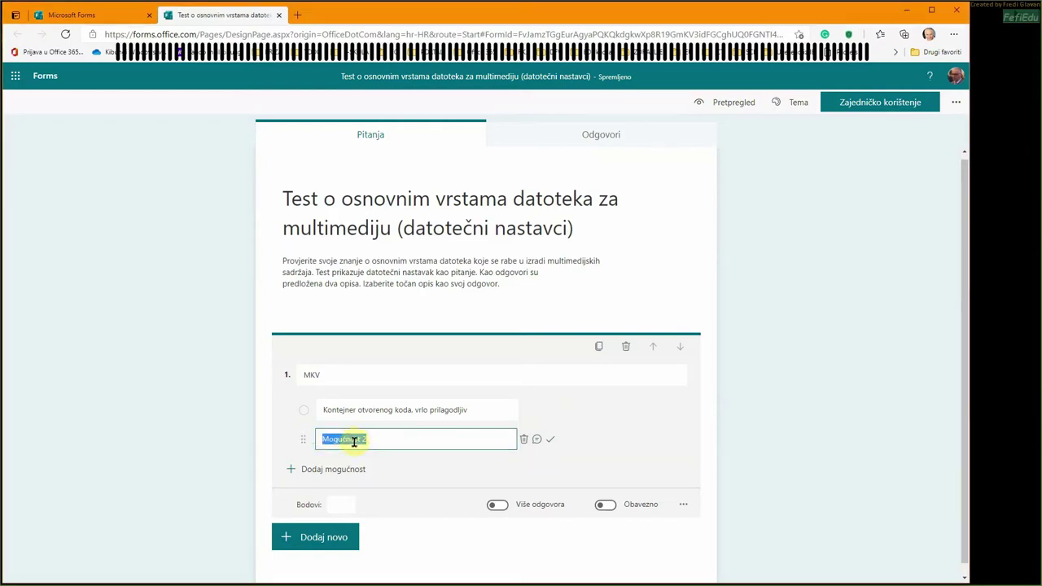
type("Izrada postera, plakata, veleplakata...")
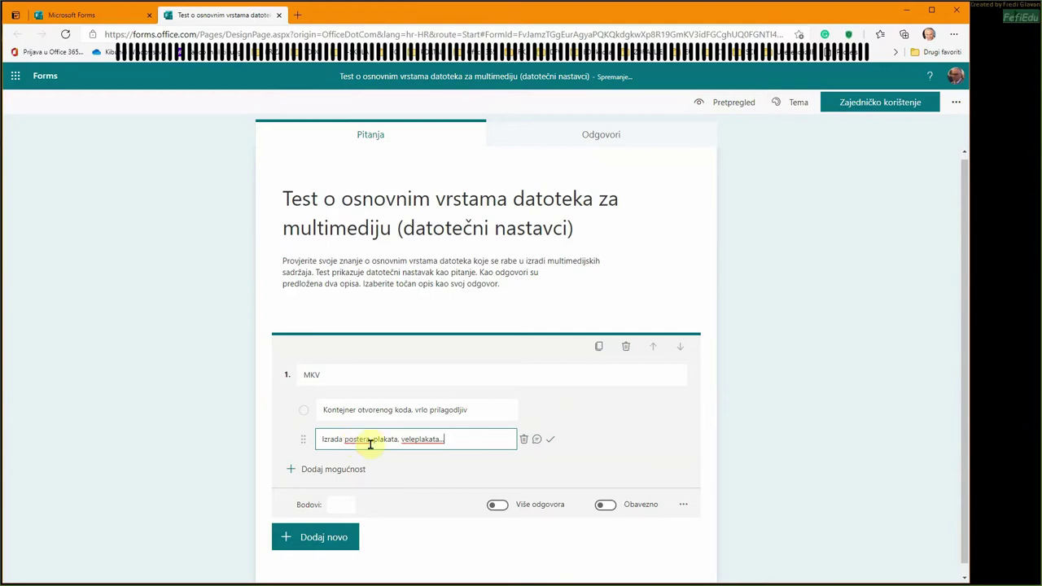
left_click(553, 414)
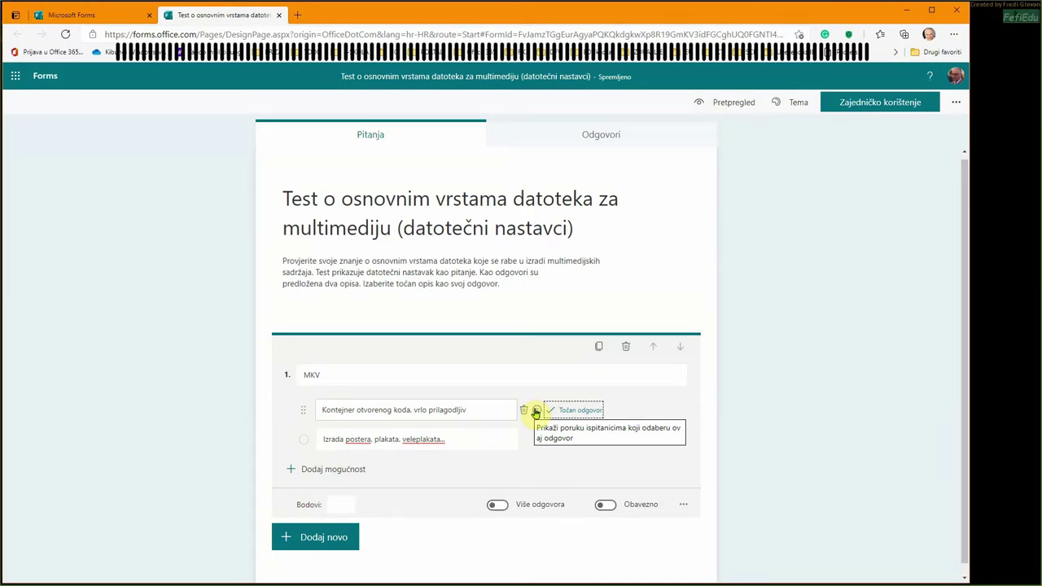
left_click(535, 412)
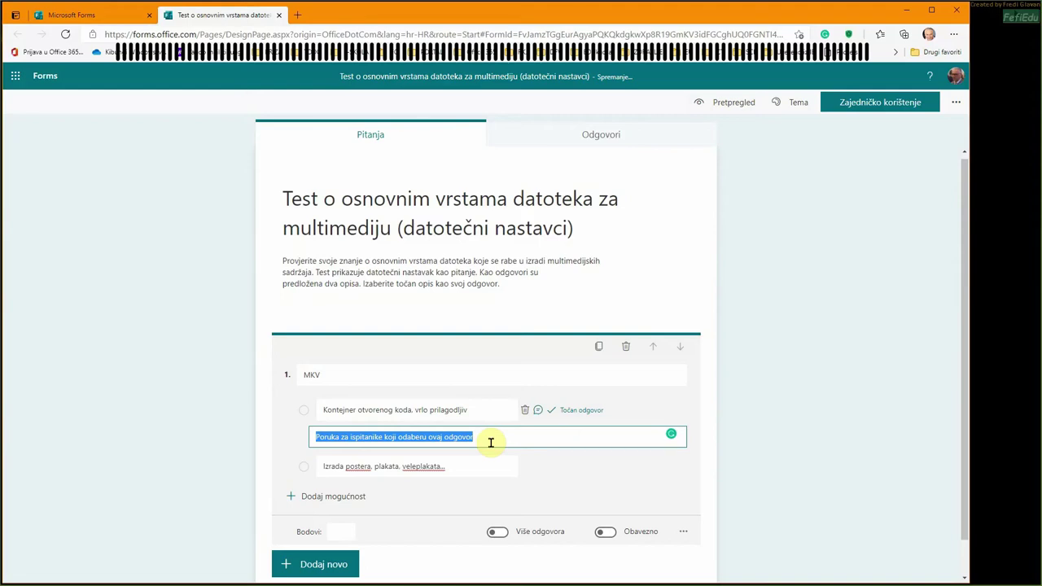
- Add feedback 'Točno, bravo!' to the first answer and 'Netočno, razmisli bolje!' to the second
type("tOČNO,")
key("BackSpace")
key("BackSpace")
key("BackSpace")
key("BackSpace")
key("BackSpace")
key("BackSpace")
key("BackSpace")
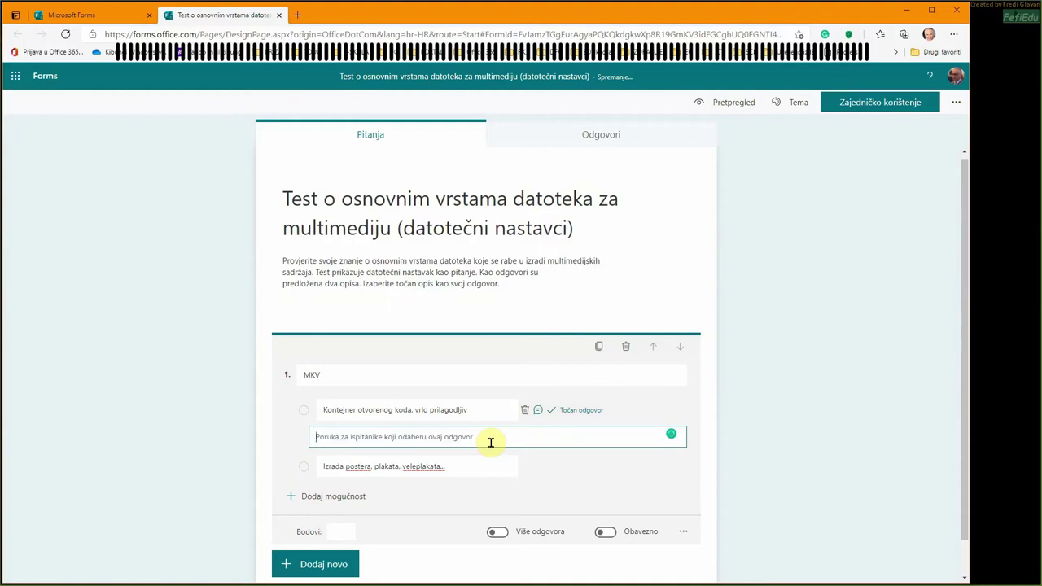
type("Točno")
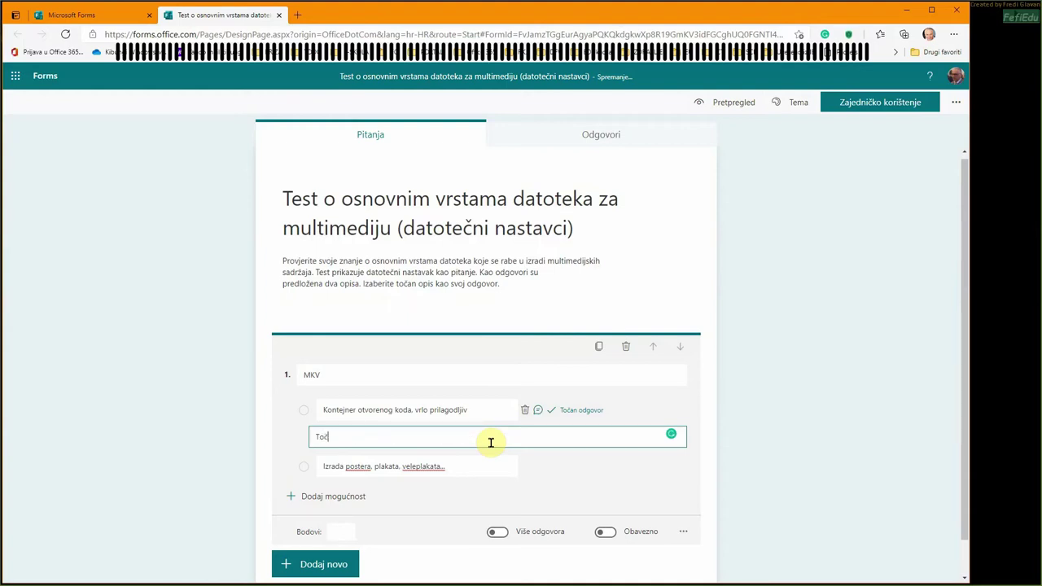
type(", bravo!")
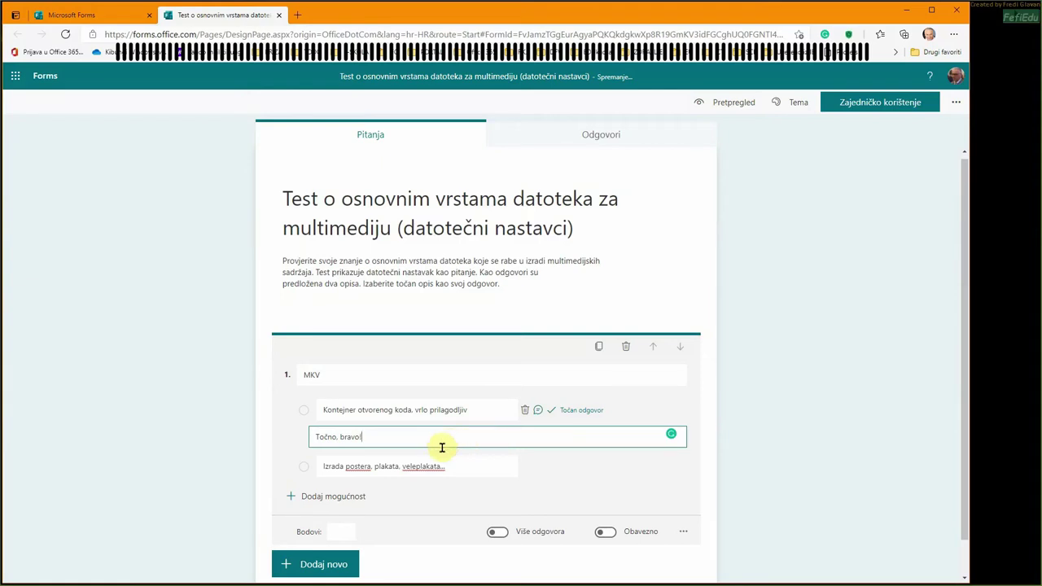
left_click(538, 471)
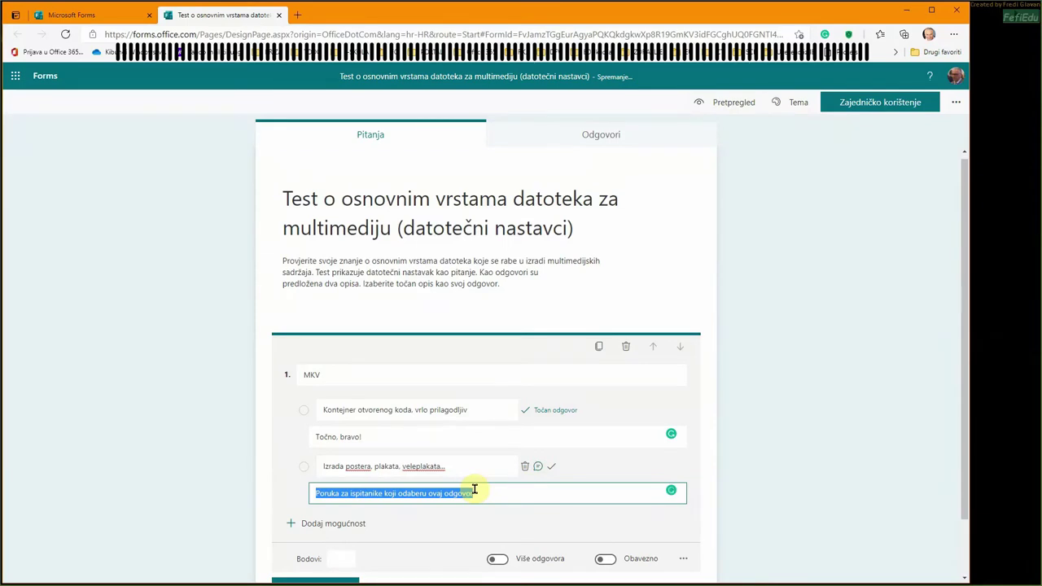
type("Netočno,")
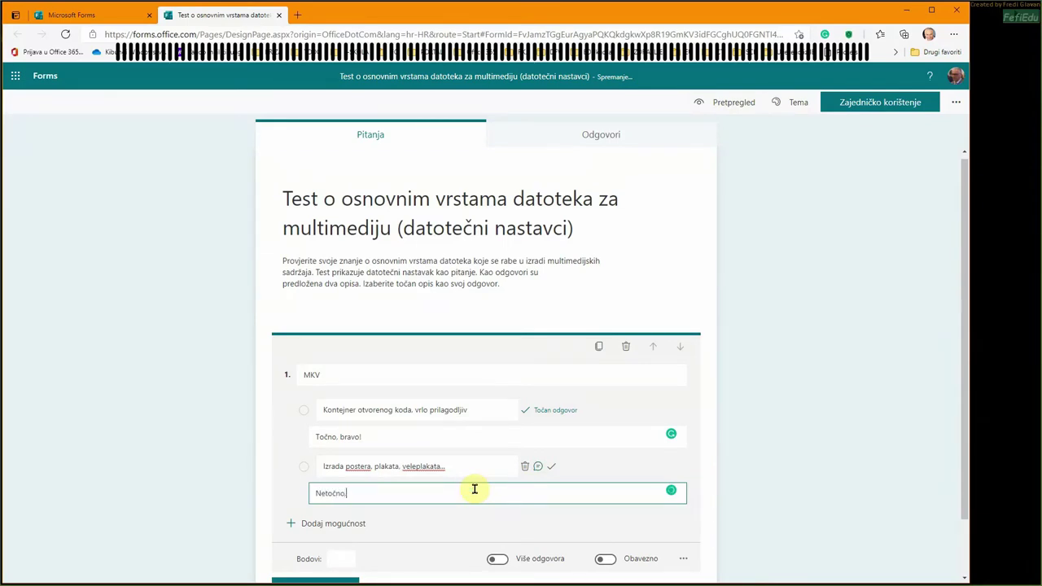
type(" razmisli bolje!")
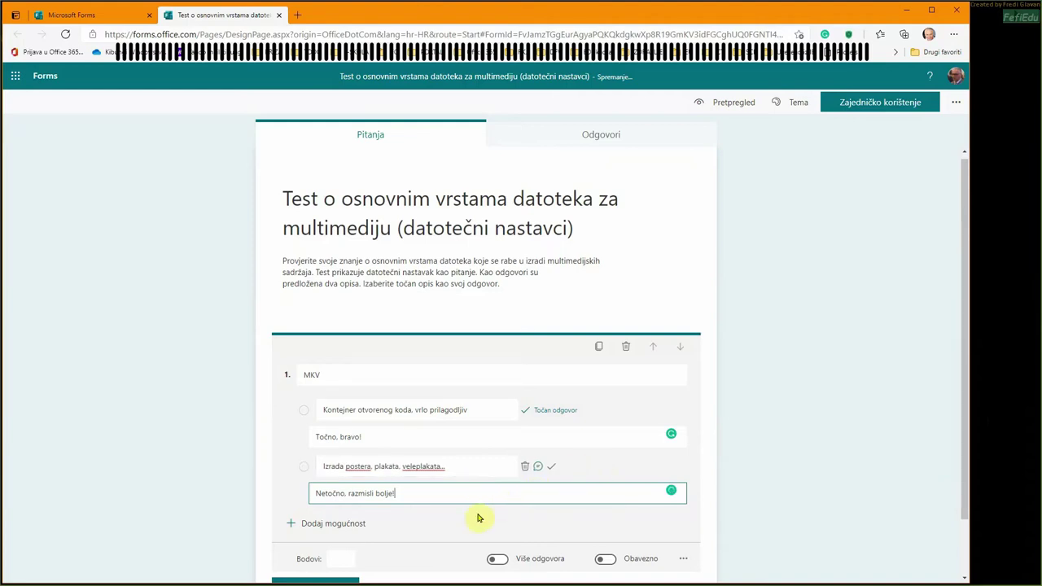
left_click(399, 525)
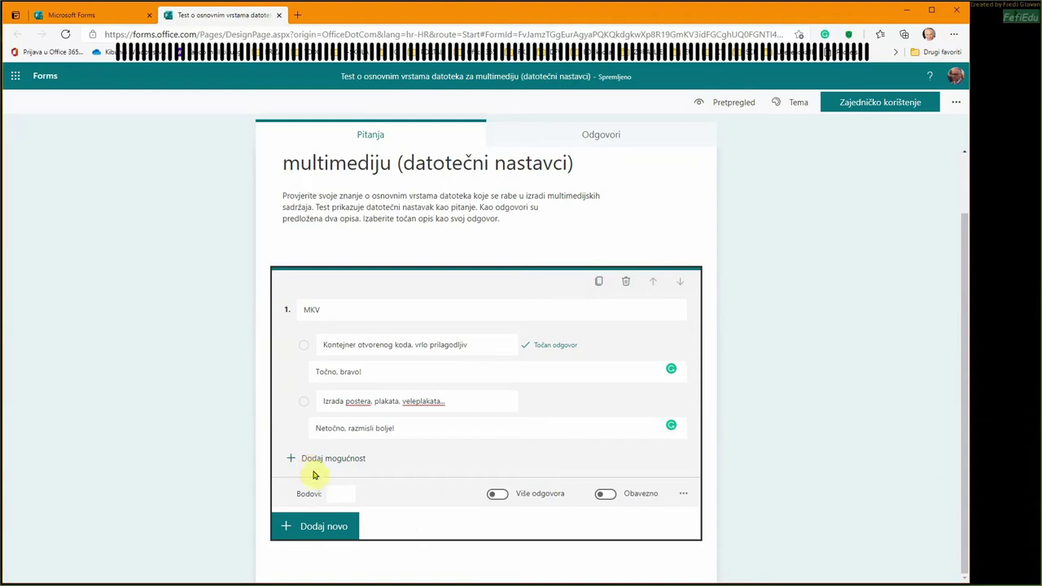
- Make question 1 worth 1 point and add a new Choice question
left_click(341, 494)
type("1")
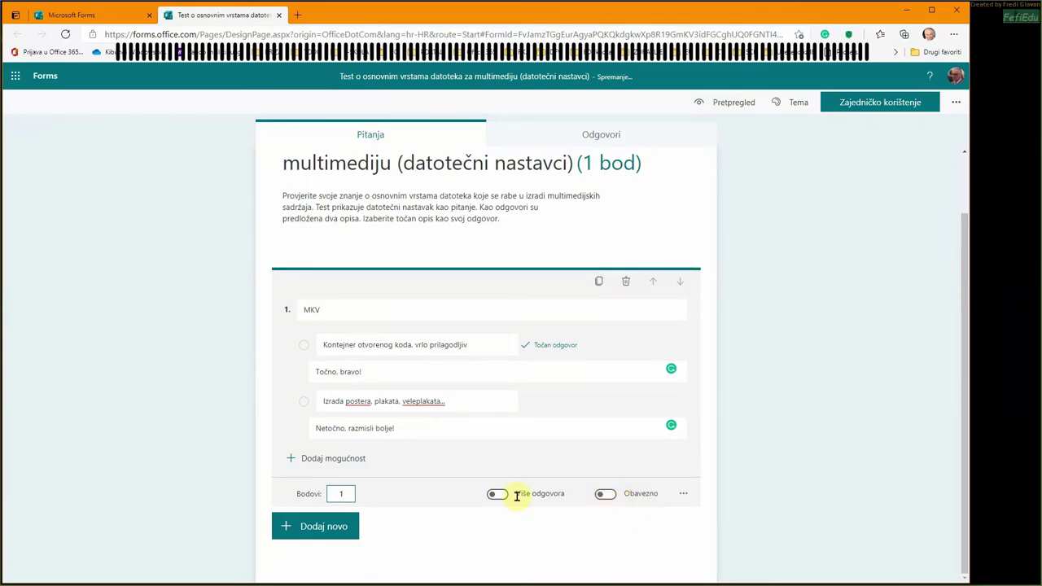
left_click(305, 527)
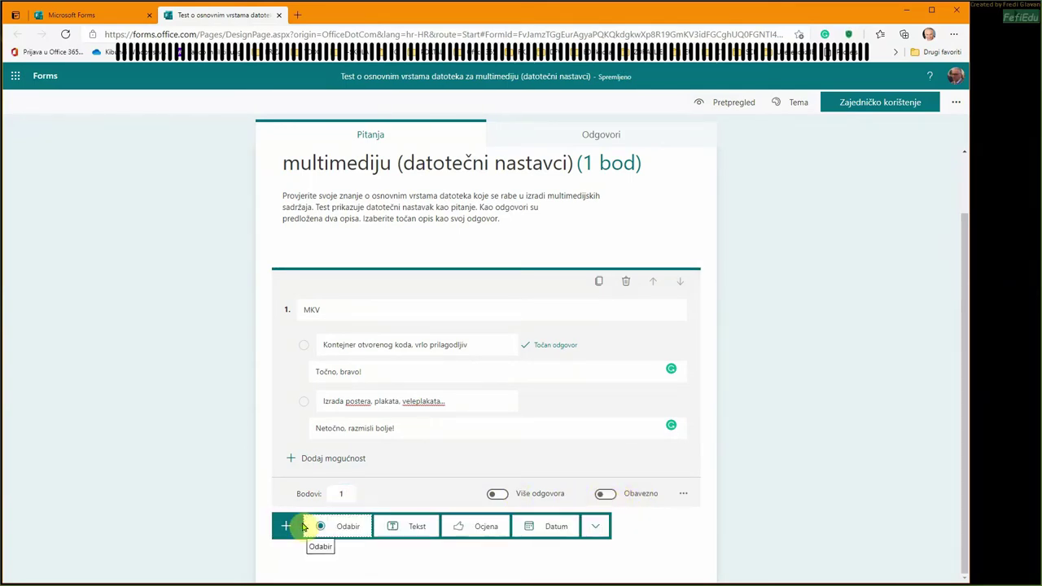
left_click(349, 528)
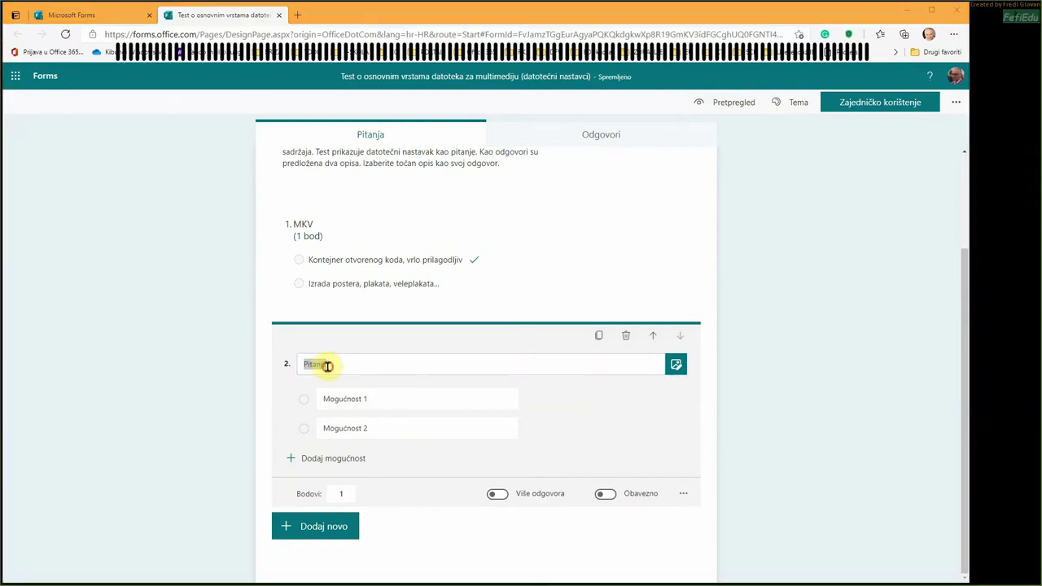
- Title question 2 'WAV', paste both answers, and mark 'Nesažet format zvučnog zapisa' correct
double_click(324, 364)
type("WAV")
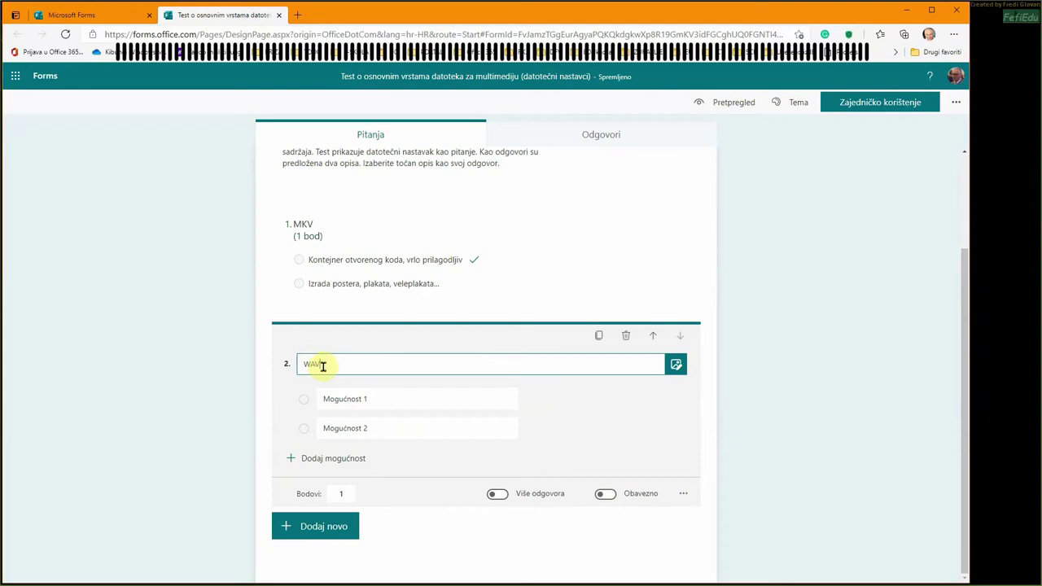
left_click(375, 399)
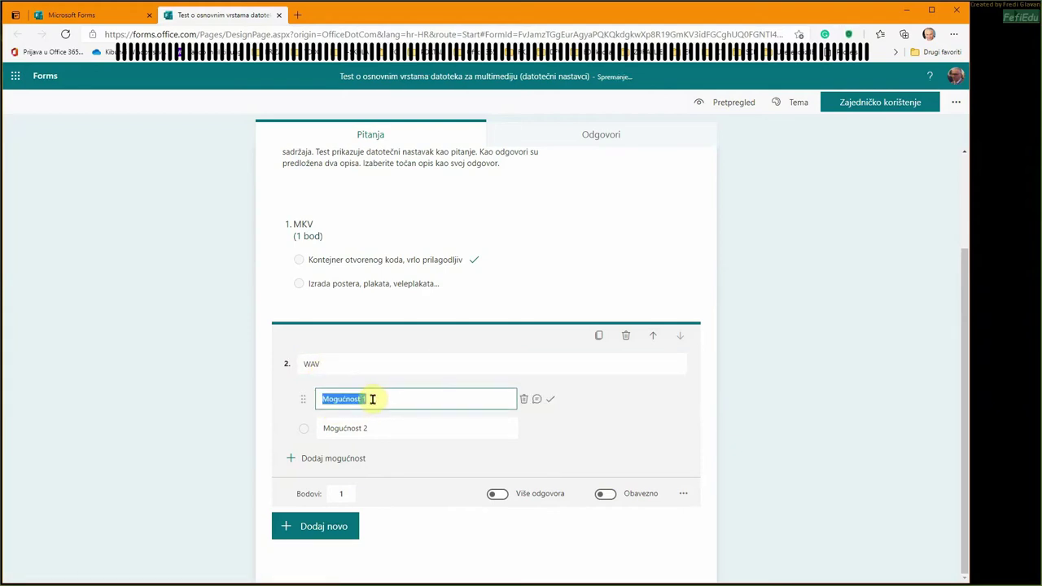
key("alt+Tab")
key("alt+Tab")
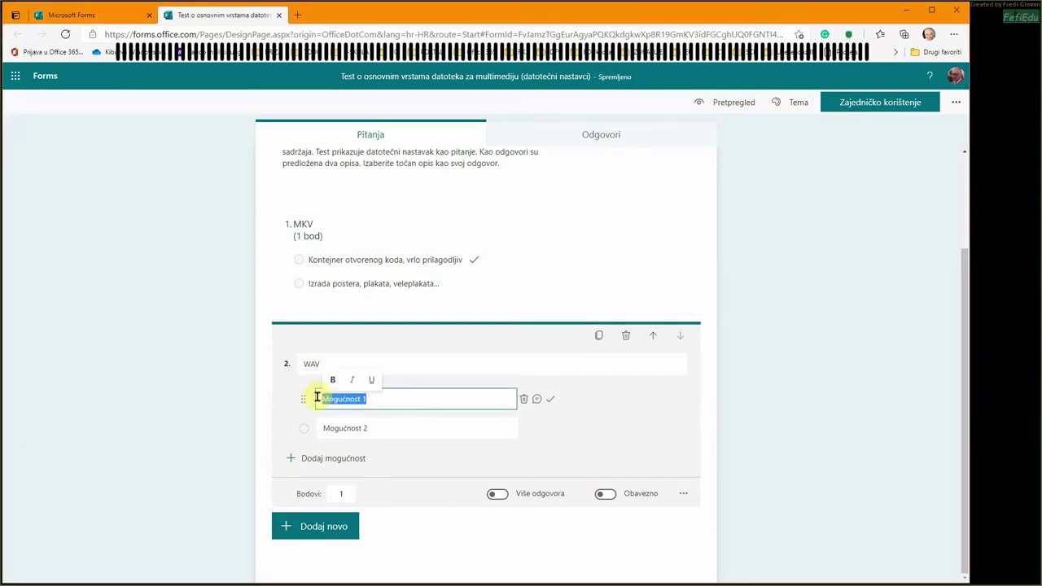
key("ctrl+v")
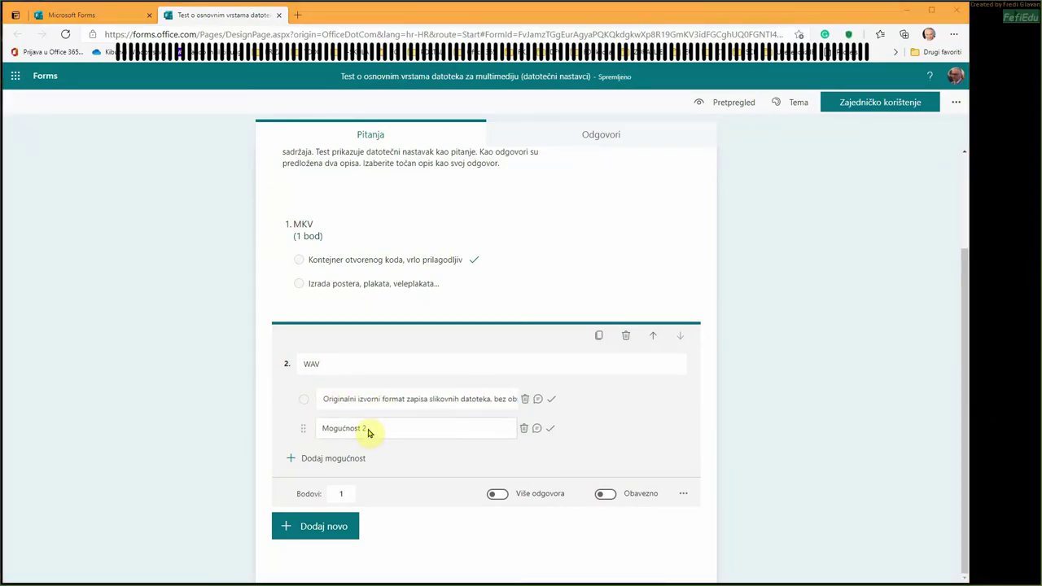
left_click(368, 432)
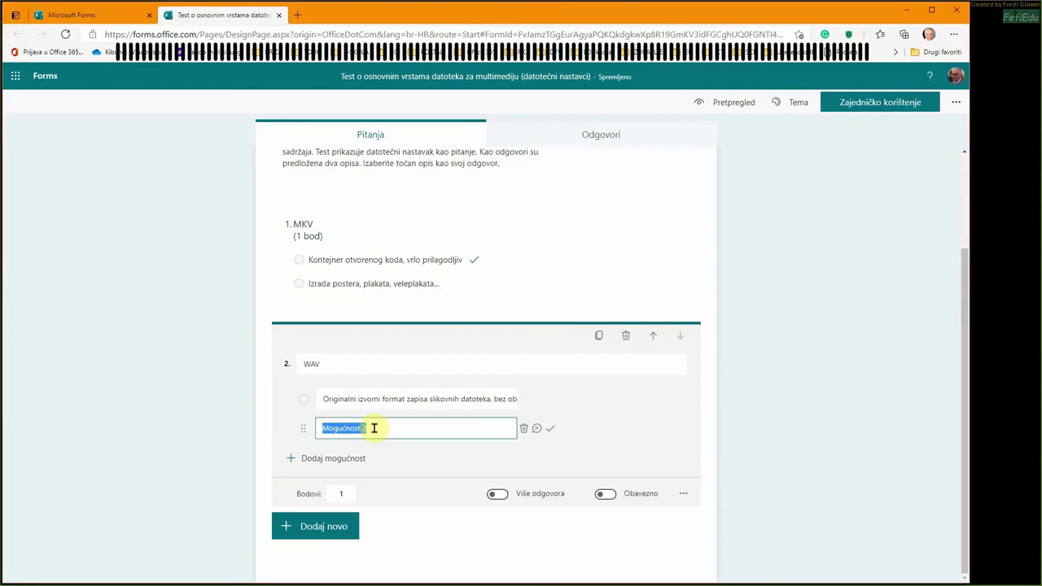
type("Nesažet format zvučnog zapisa")
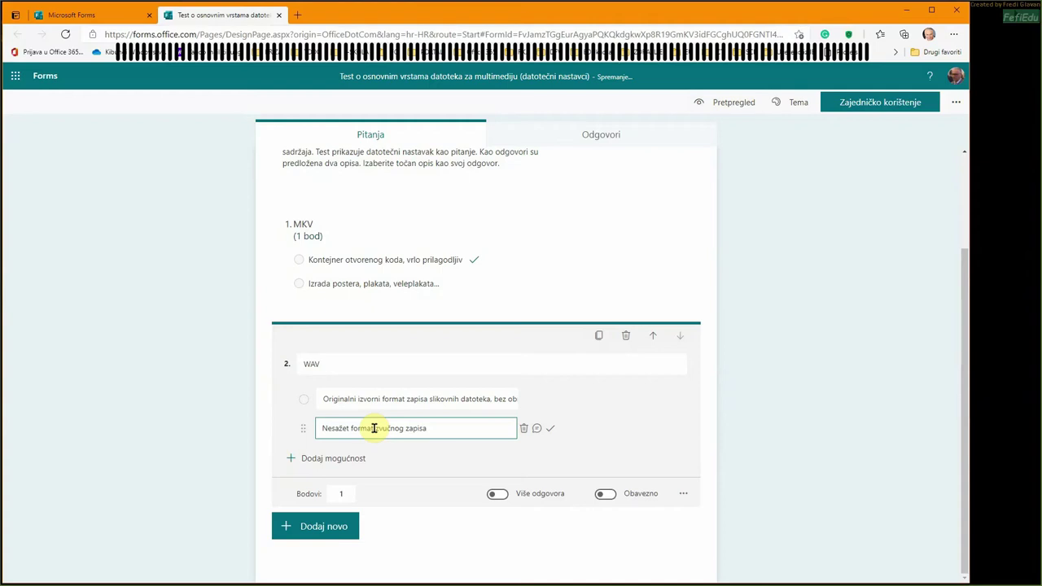
left_click(550, 429)
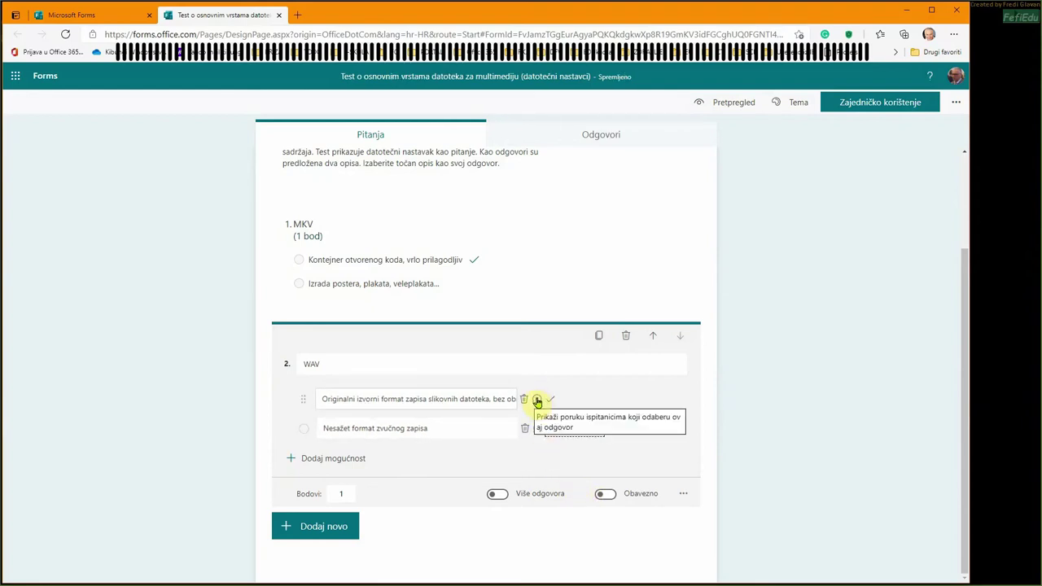
- Give the first answer feedback 'Netočno!' and the second answer 'Točno!'
left_click(537, 400)
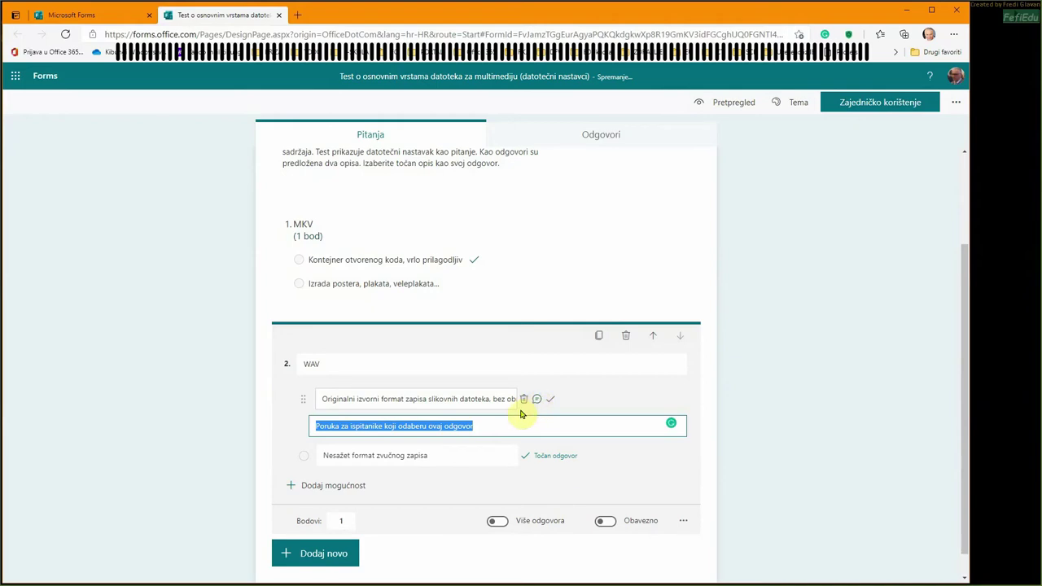
type("Netočno!")
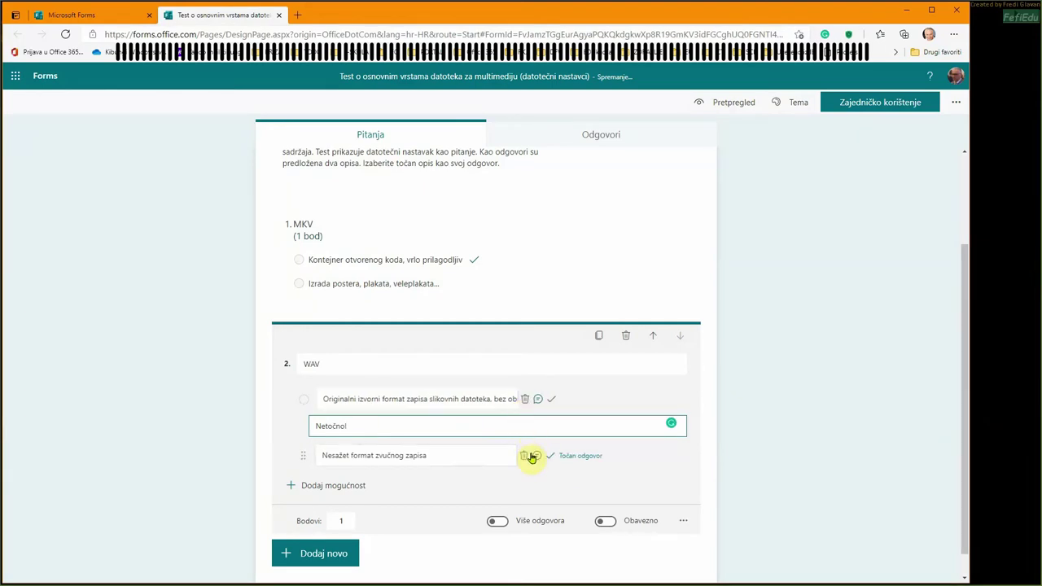
left_click(536, 458)
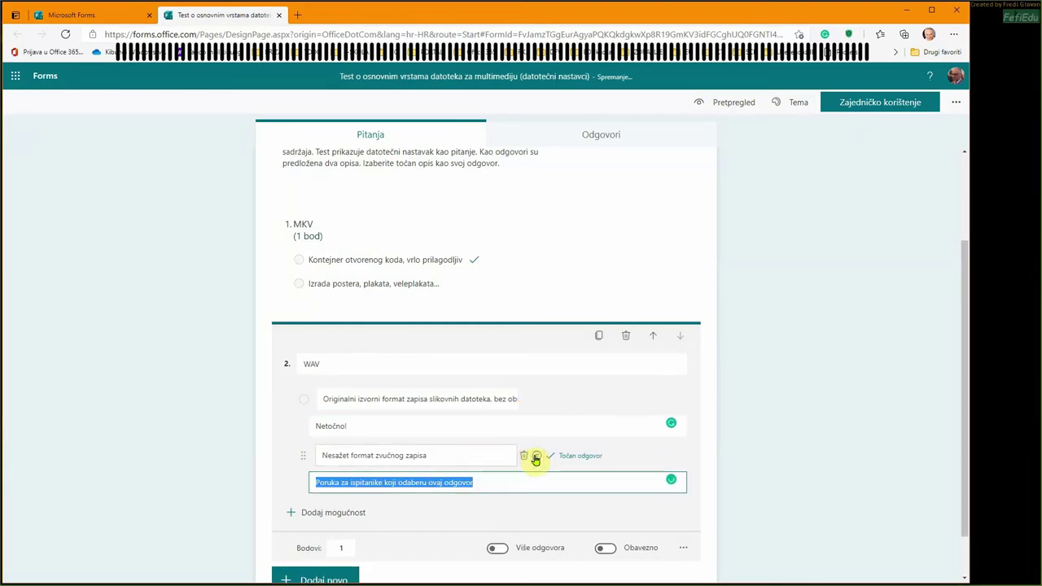
type("Točno!")
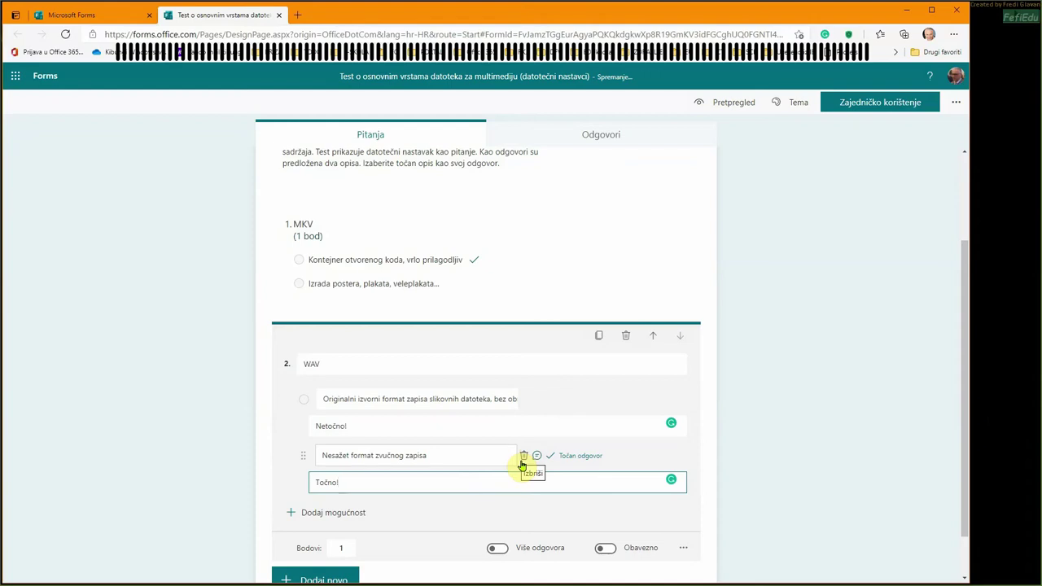
scroll(460, 493, "down", 2)
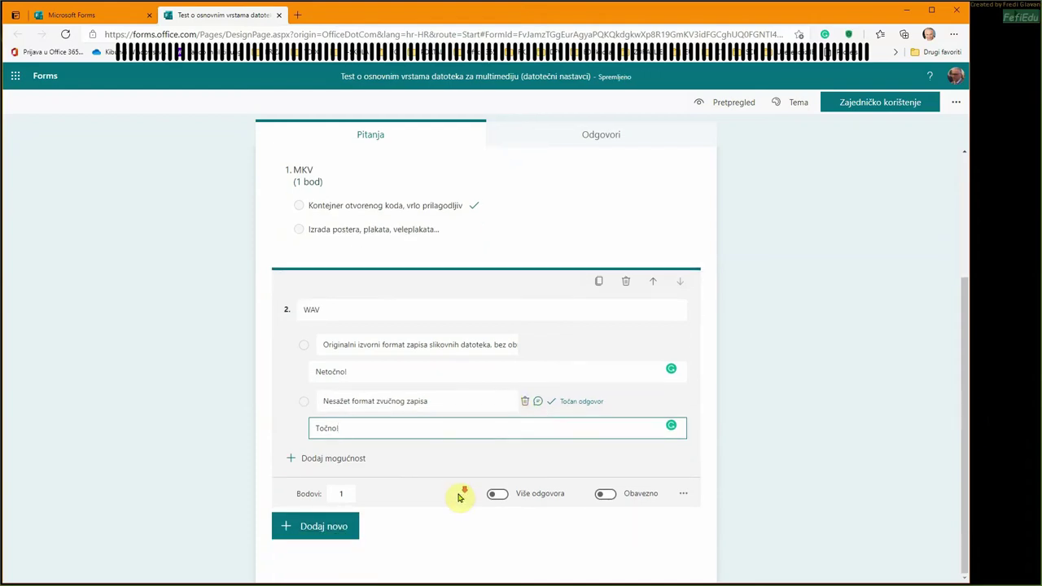
left_click(330, 527)
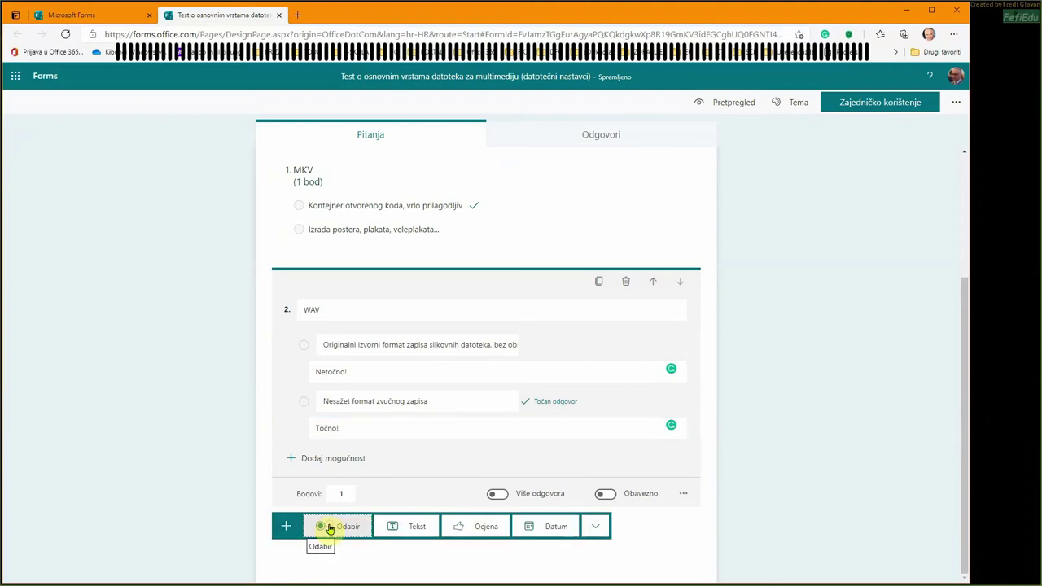
- Add the final Choice question, then preview the 16-question quiz and go back to editing
left_click(330, 527)
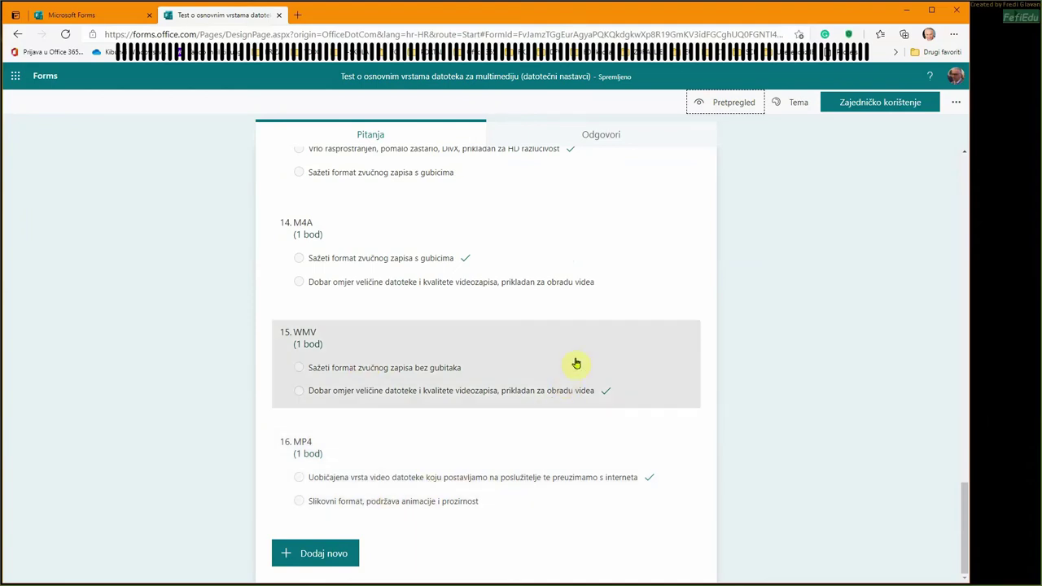
left_click(733, 104)
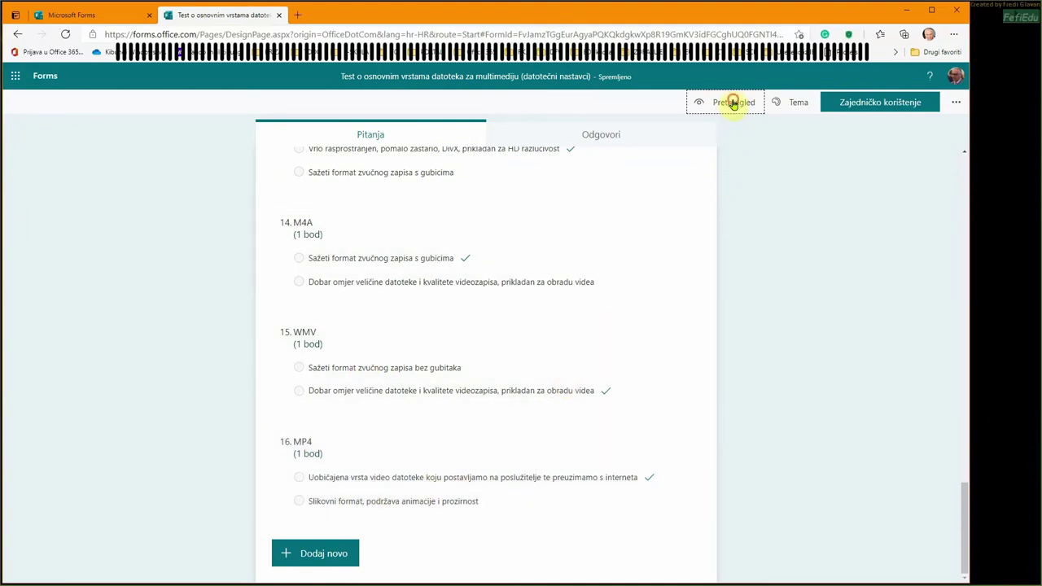
scroll(551, 232, "down", 8)
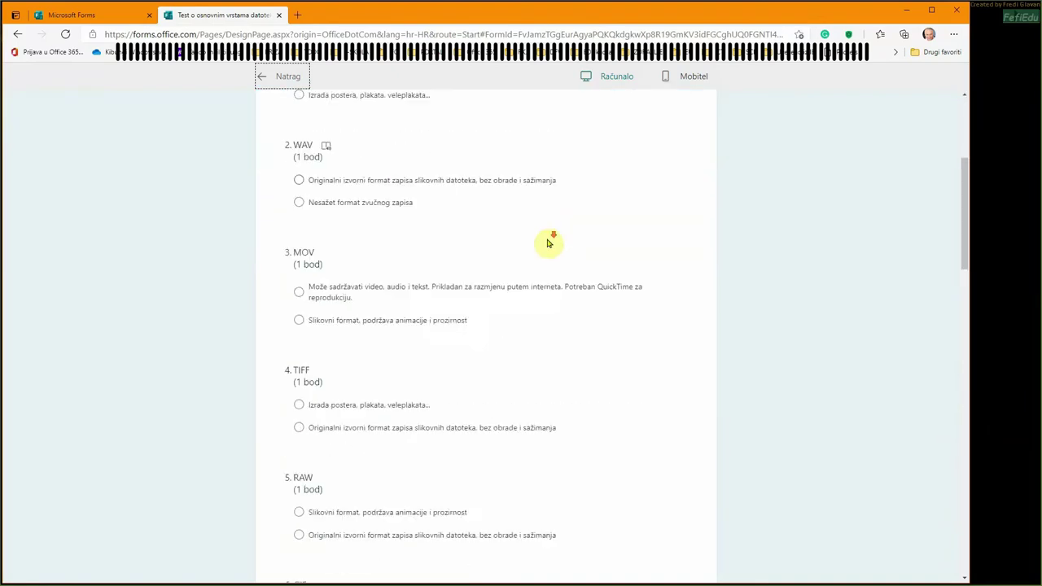
scroll(550, 245, "down", 12)
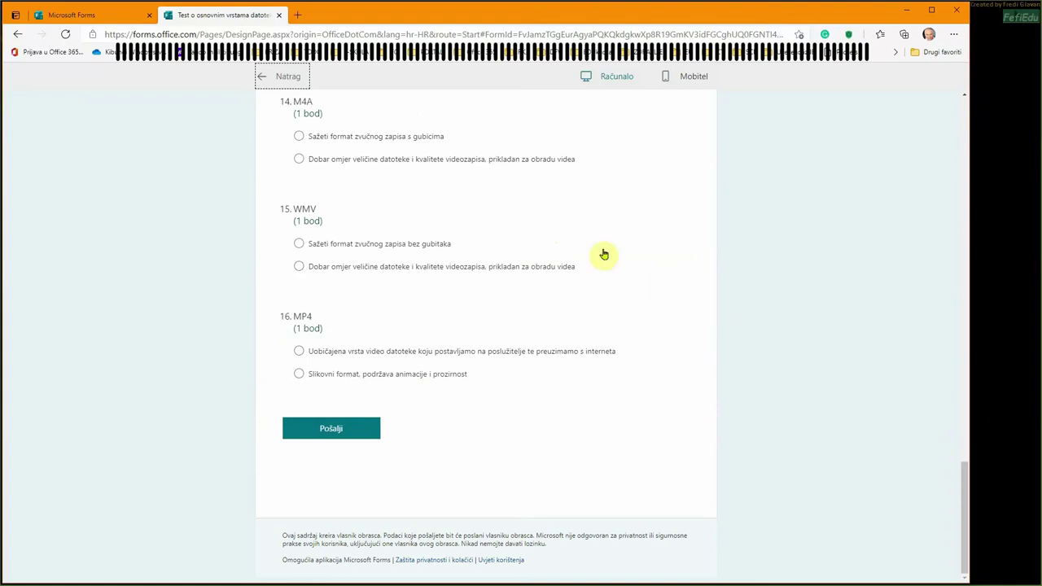
left_click(290, 78)
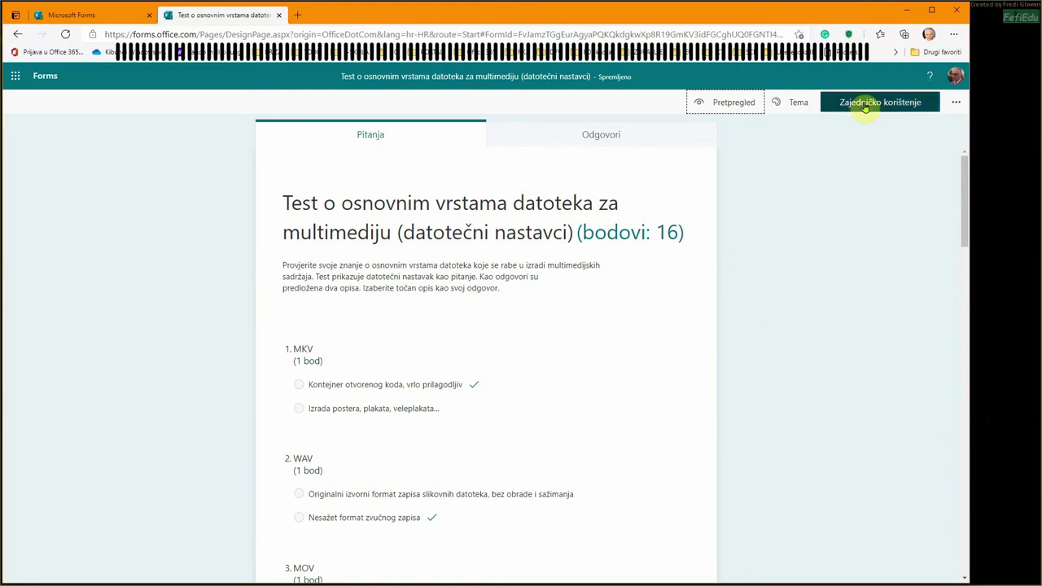
- In sharing, keep 'Samo interne osobe mogu odgovoriti', tick Skratite URL, and copy the link
left_click(866, 108)
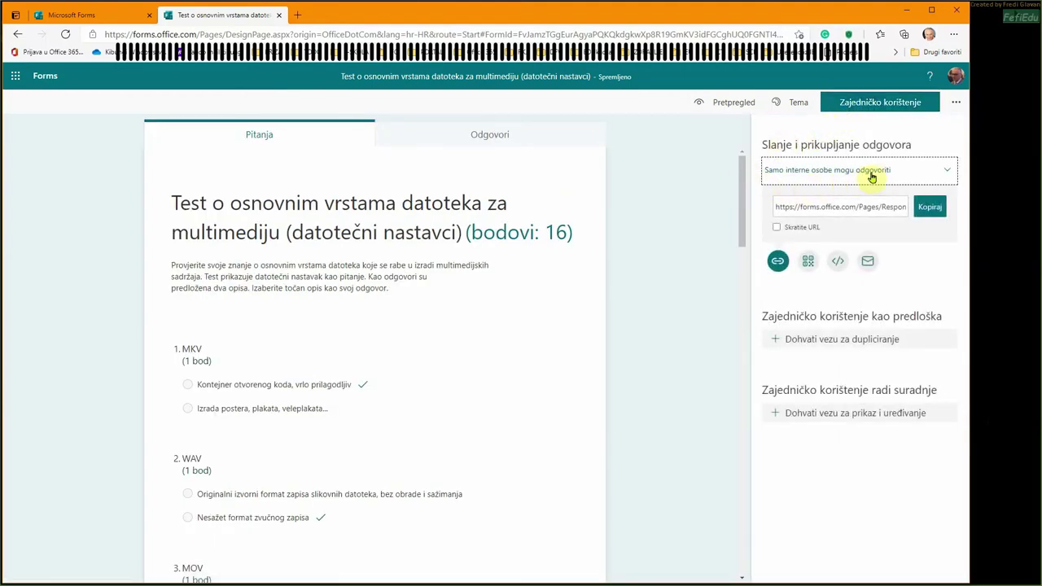
left_click(945, 173)
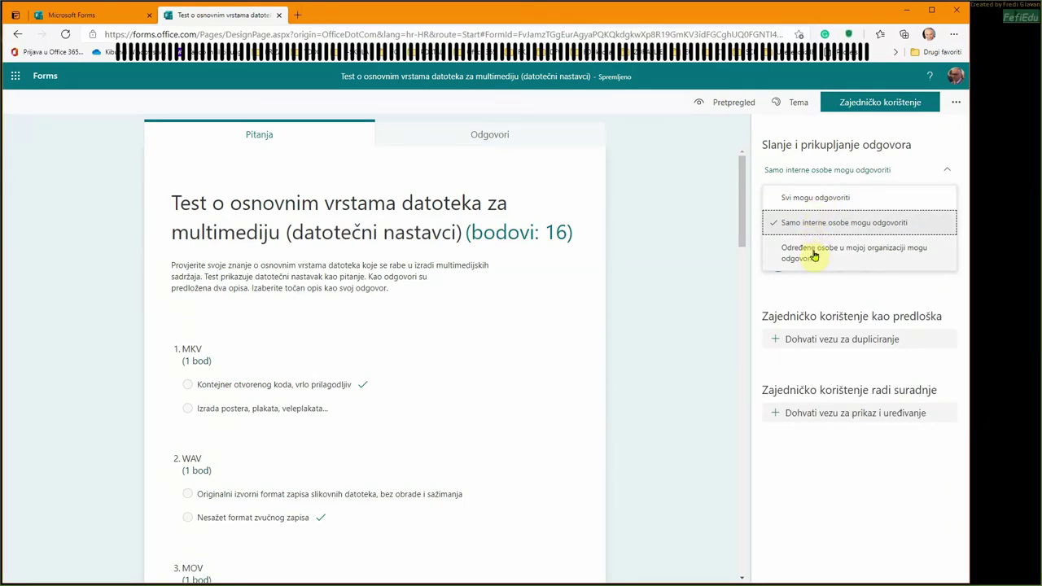
left_click(813, 225)
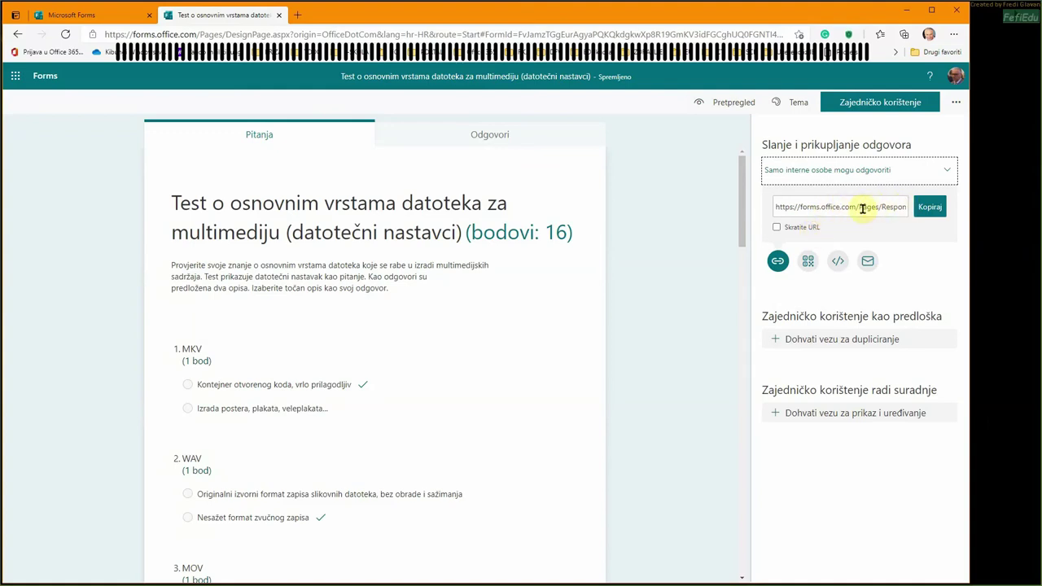
left_click(776, 228)
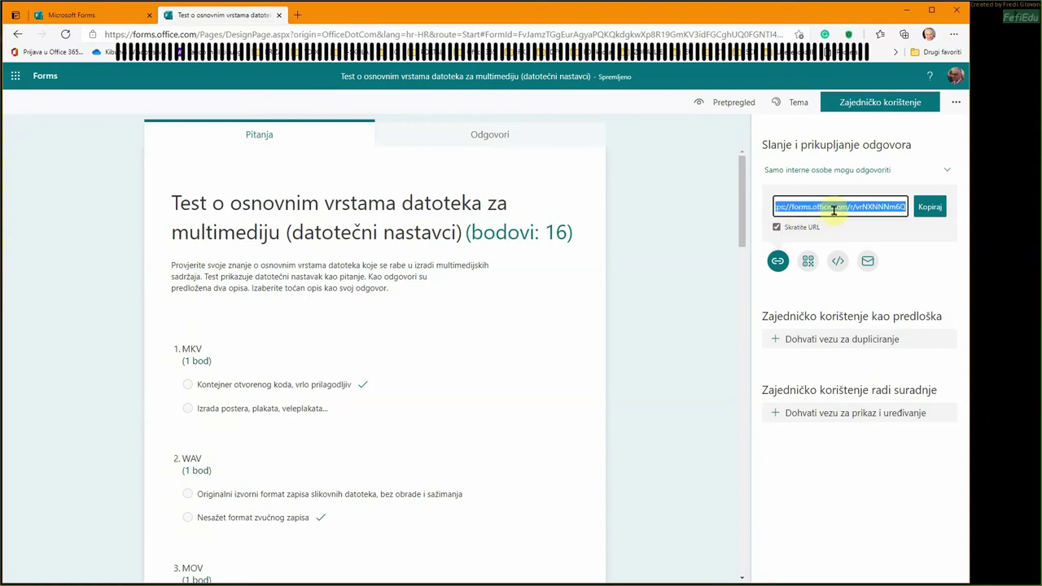
left_click(929, 211)
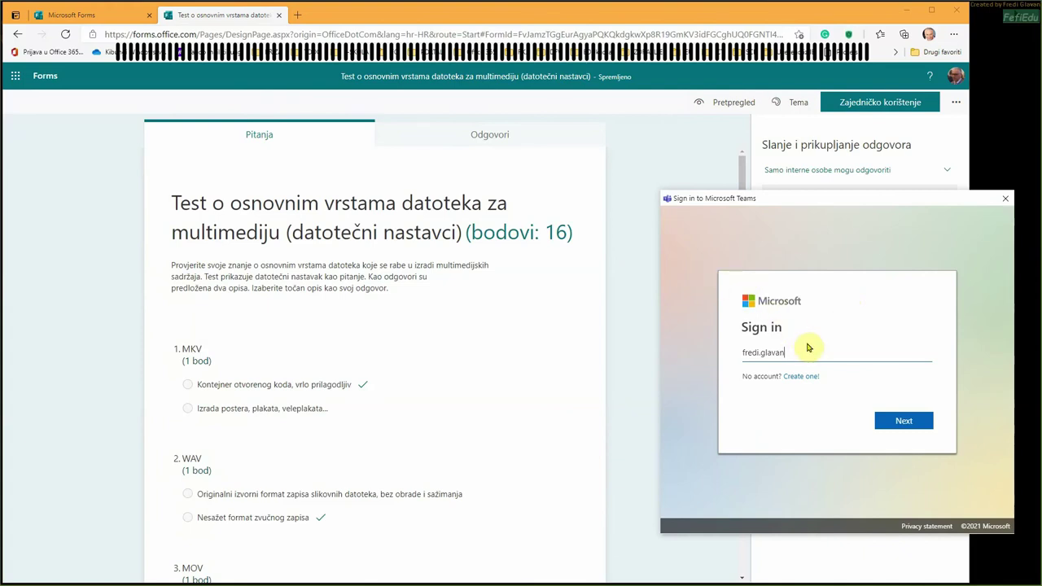
- Sign in to Microsoft Teams with the school e-mail address and the account password
type("skole.hr")
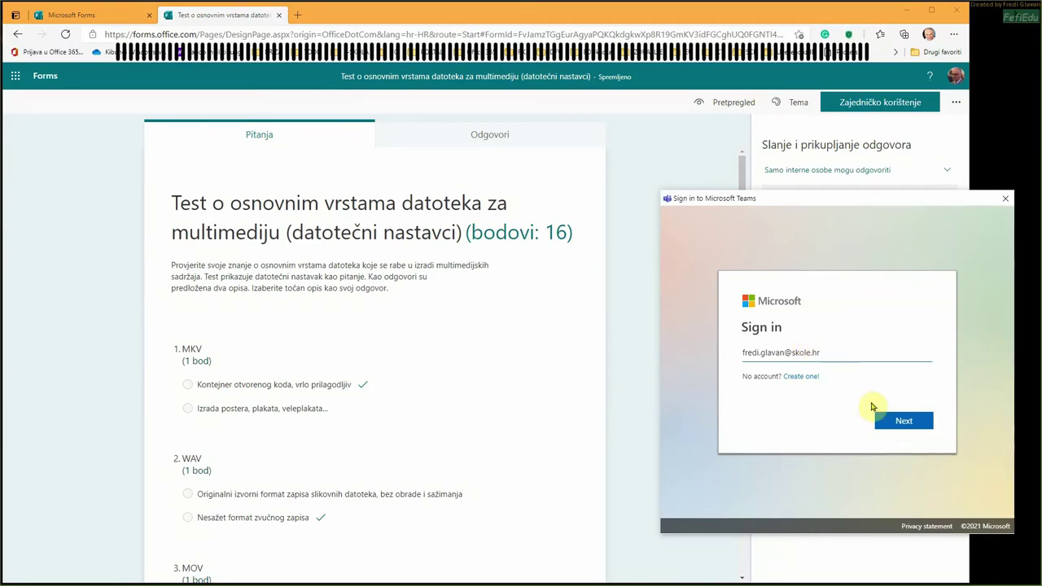
left_click(903, 421)
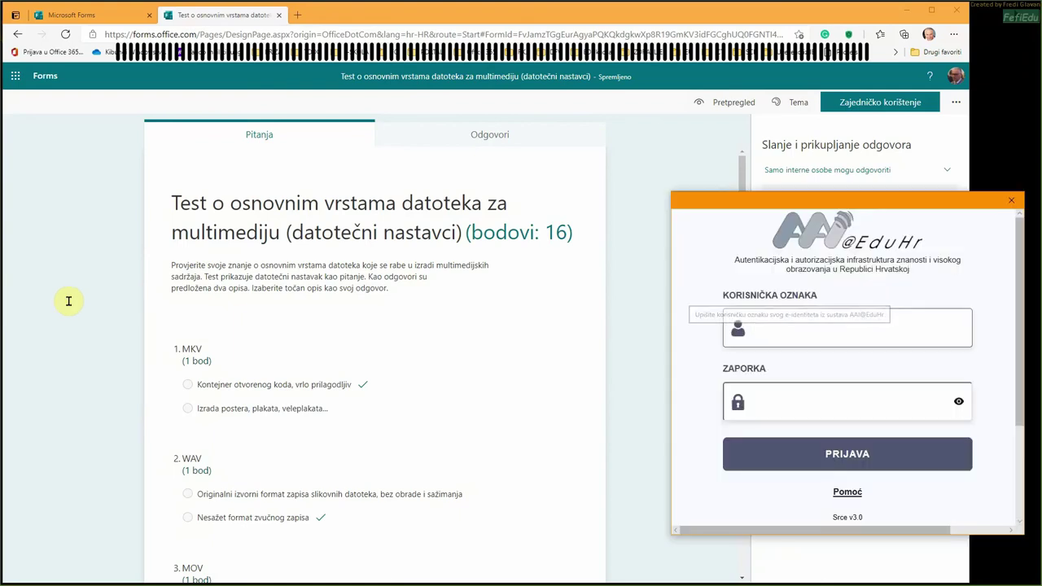
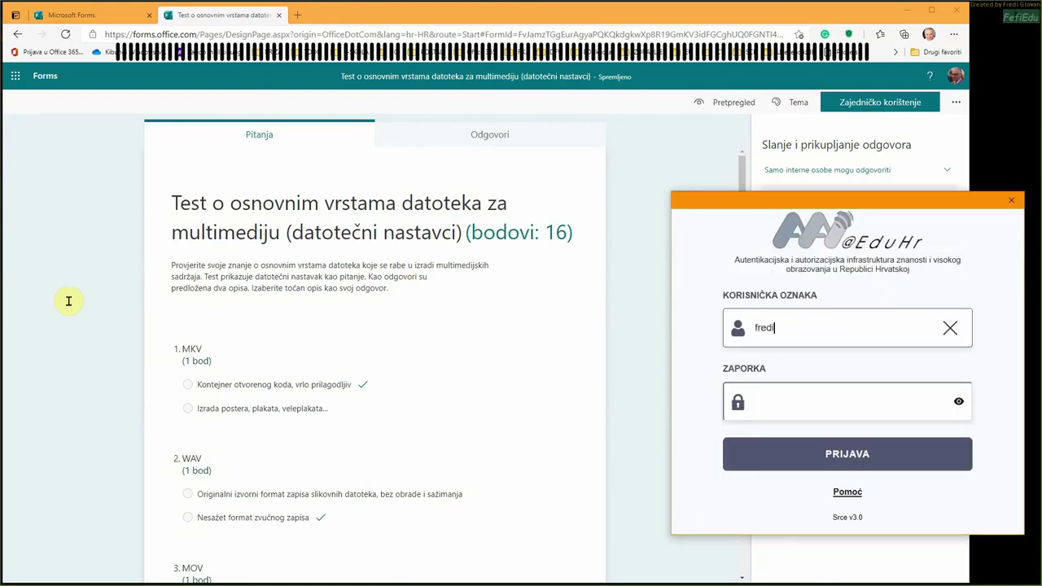
left_click(778, 399)
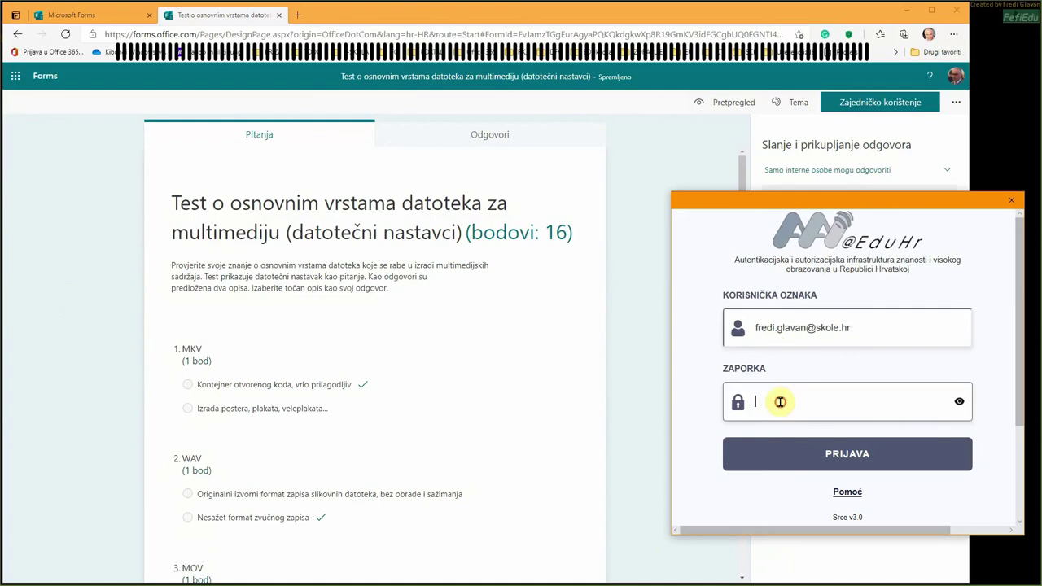
type("••••••••••••••••")
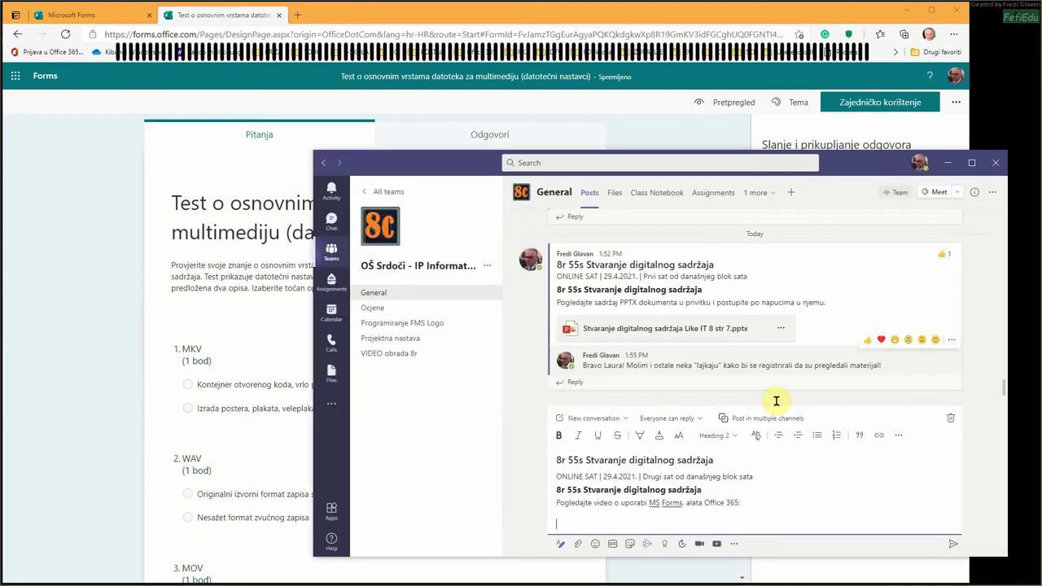
- Paste the shortened quiz link at the end of the General channel draft and post it
left_click(580, 521)
type("https://forms.office.com/r/vrNXNNNm6Q")
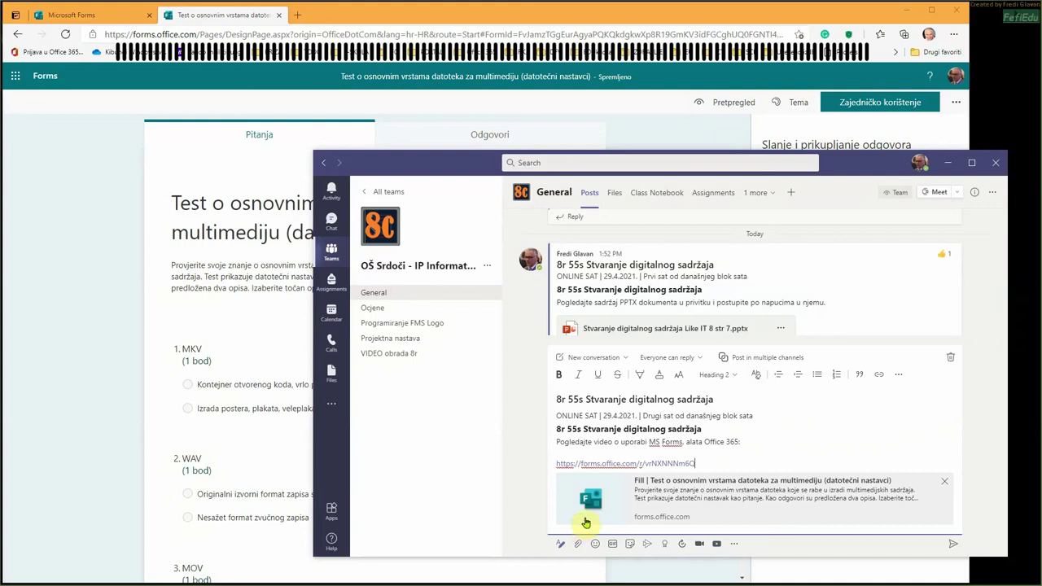
left_click(953, 546)
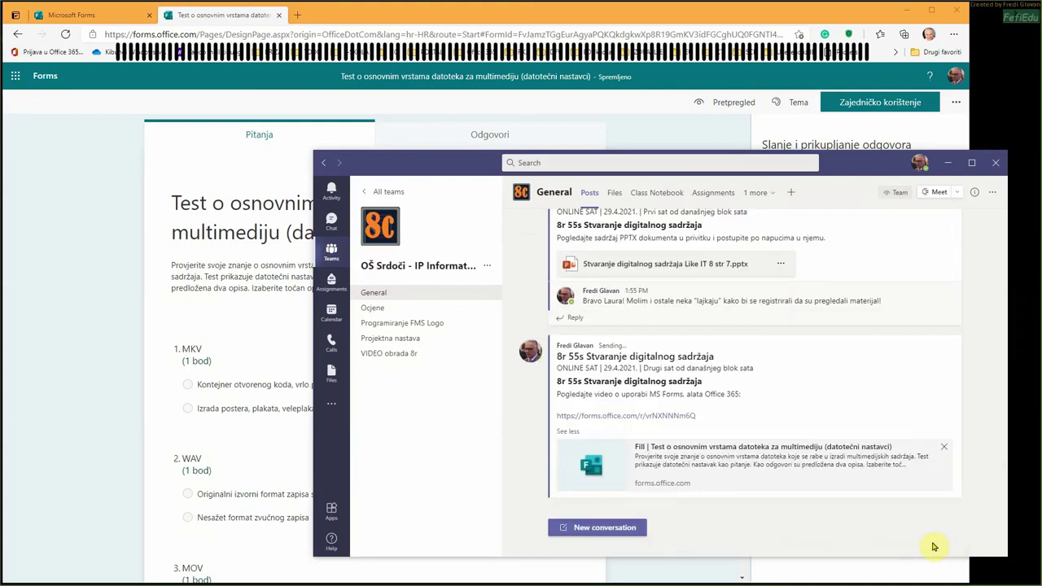